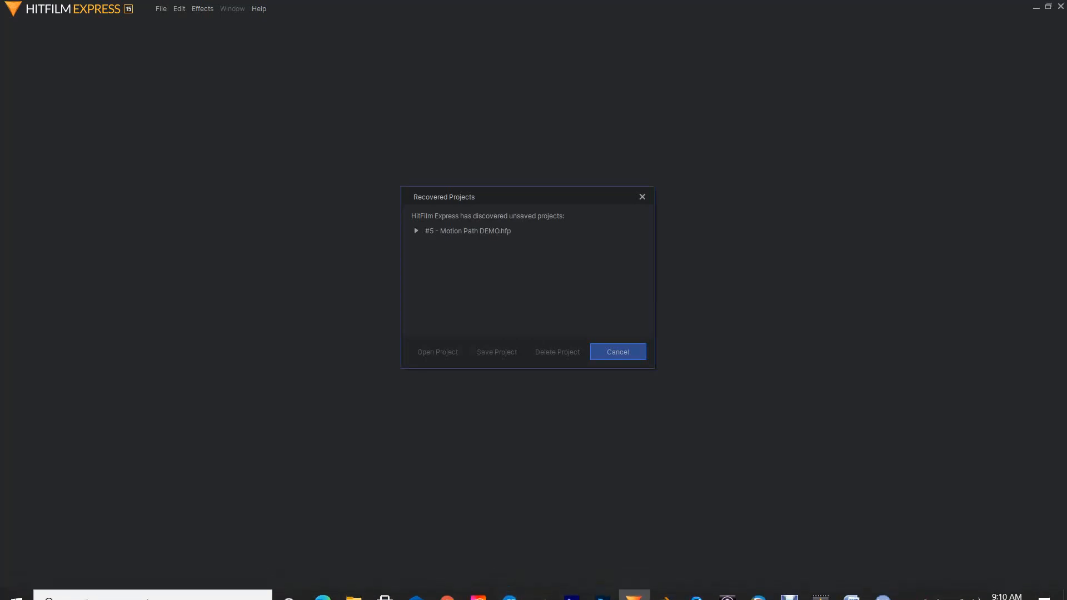
Step: Dismiss the recovered projects and create a new project from the 720p HD @ 30 fps template with duration 00:07:00:00
left_click(618, 352)
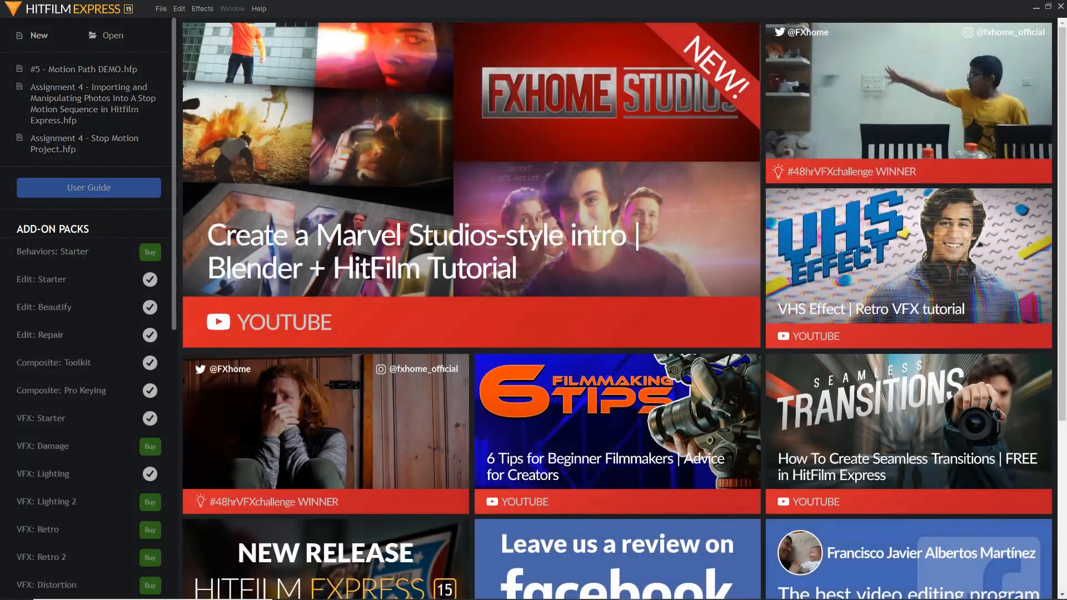
left_click(39, 36)
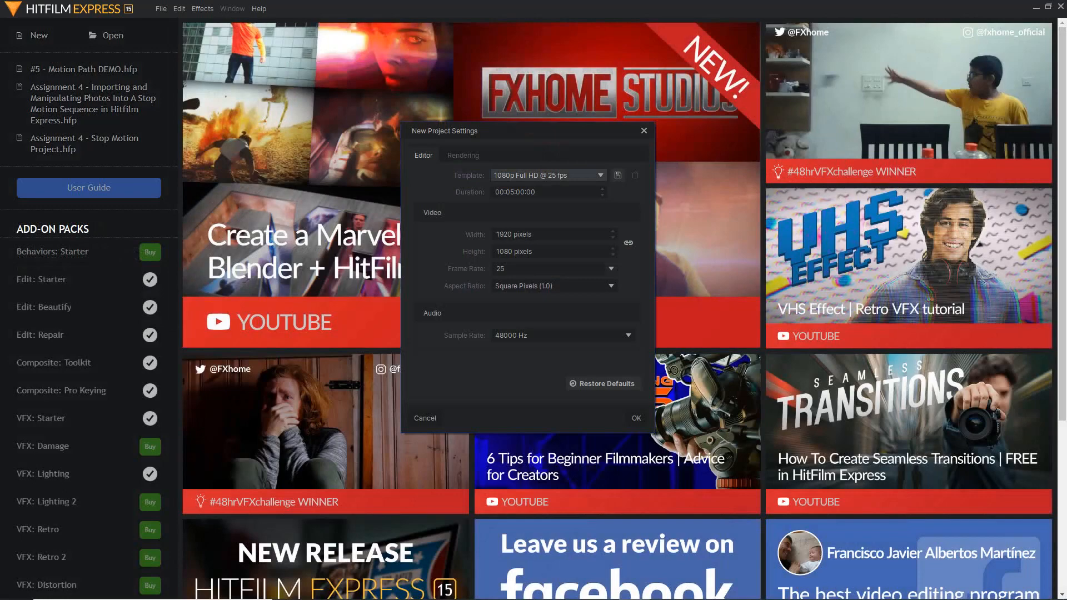
left_click(547, 175)
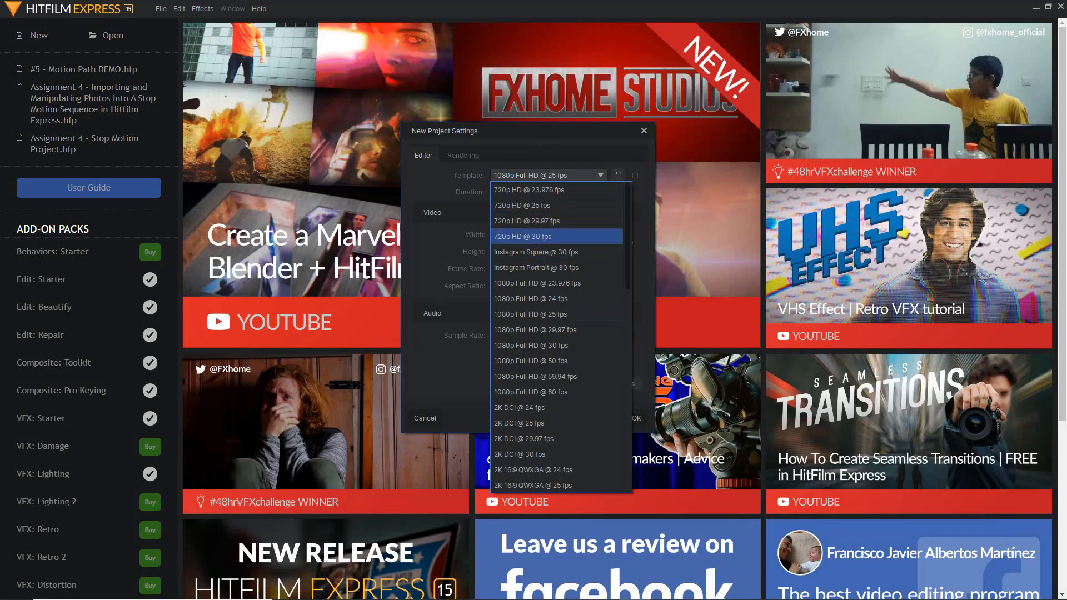
left_click(523, 236)
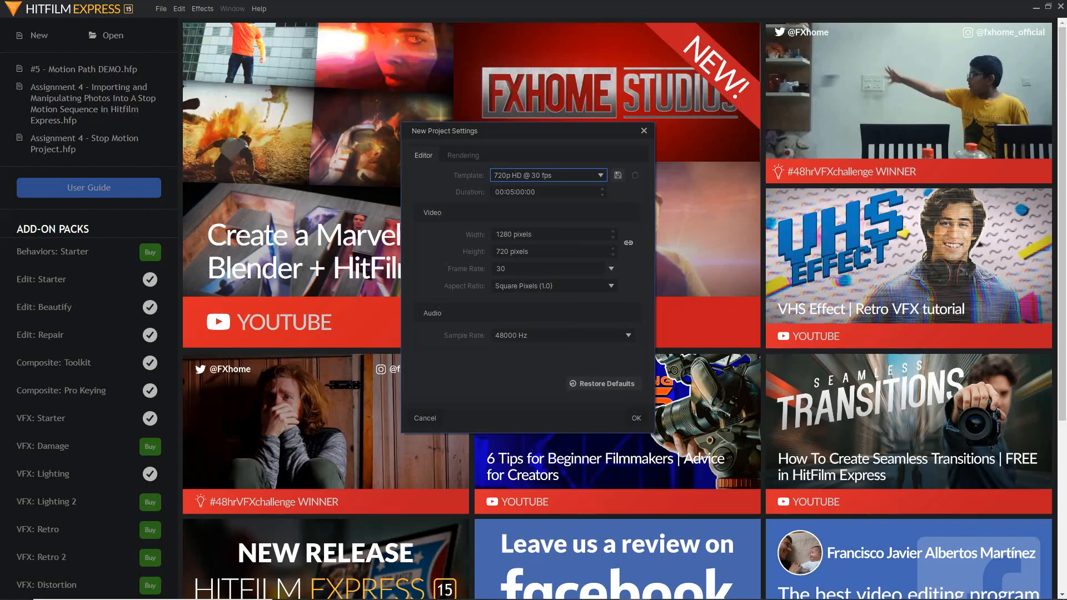
double_click(521, 192)
left_click(514, 193)
key("BackSpace")
type("7")
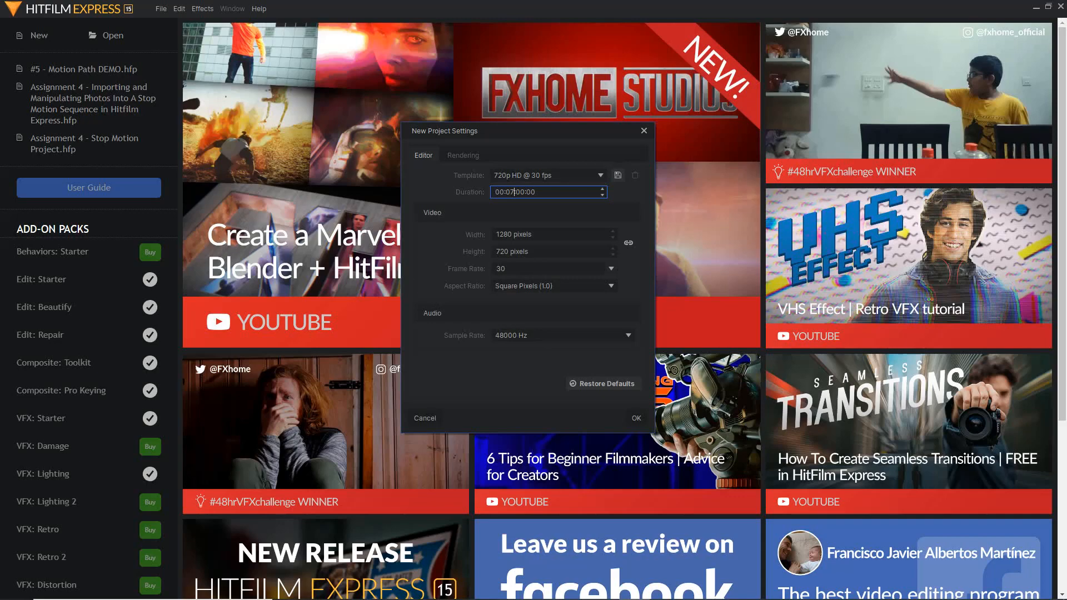
left_click(636, 418)
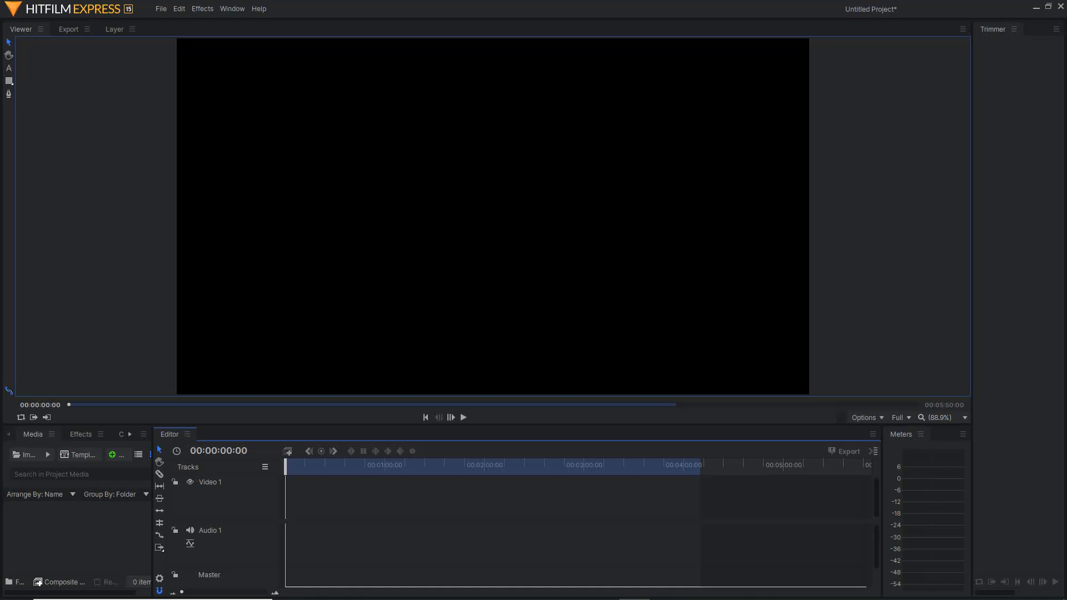
Step: Set the project duration to 00:00:07:00 in the project settings and scrub through the timeline to check its length
left_click(160, 8)
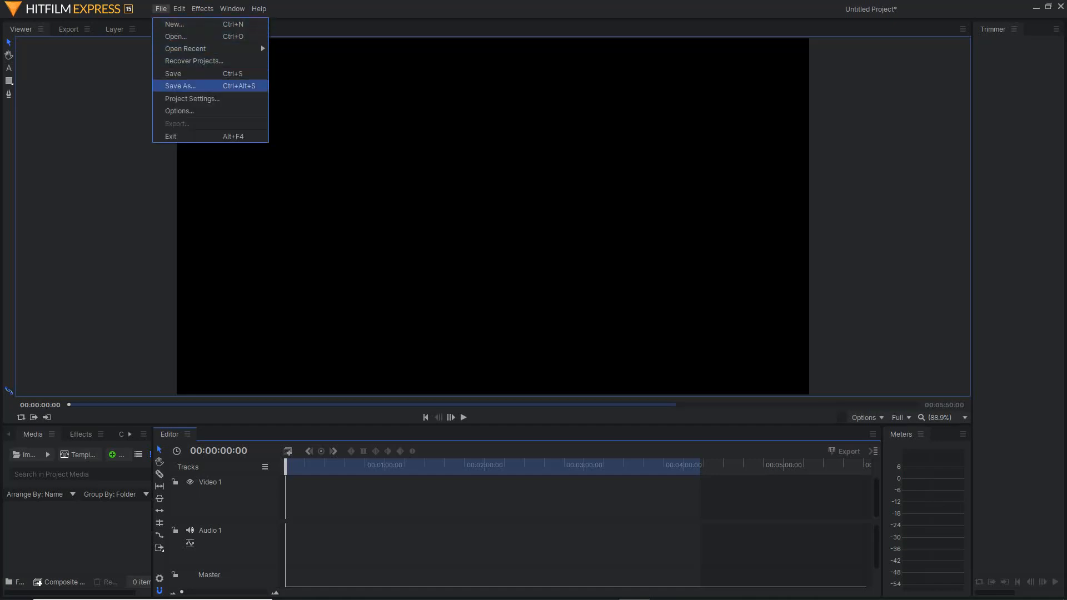
left_click(192, 99)
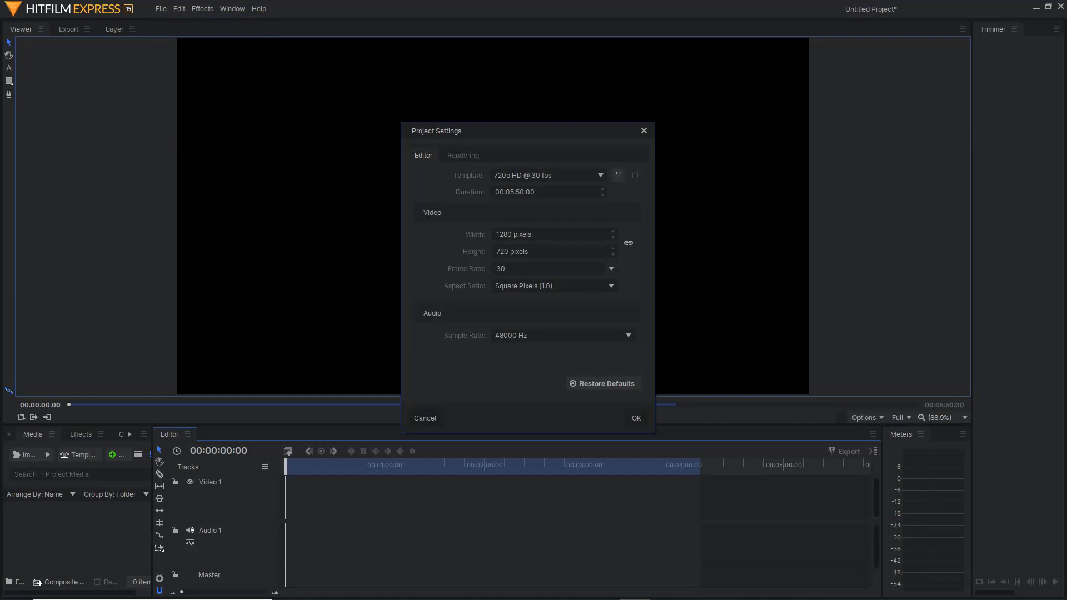
double_click(510, 193)
type("00")
double_click(519, 193)
type("07:00")
left_click(636, 418)
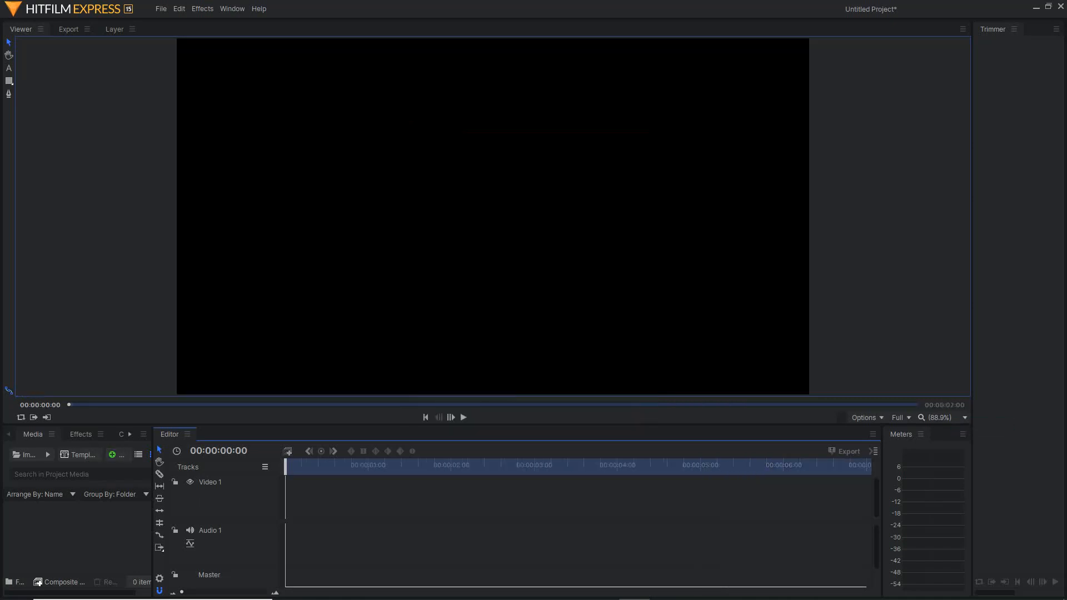
left_click_drag(286, 465, 864, 466)
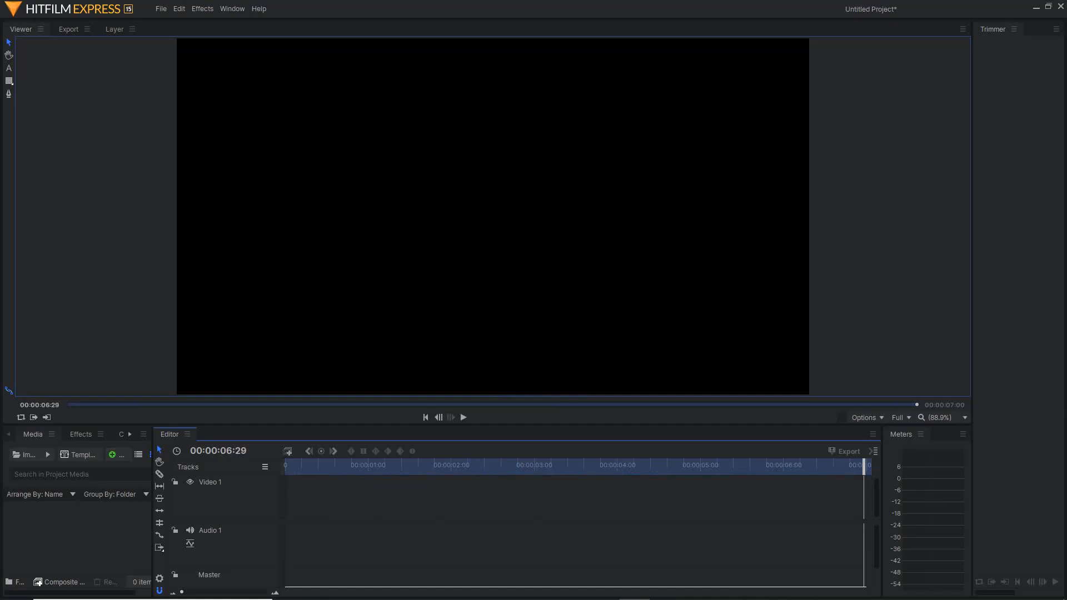
left_click_drag(865, 465, 285, 466)
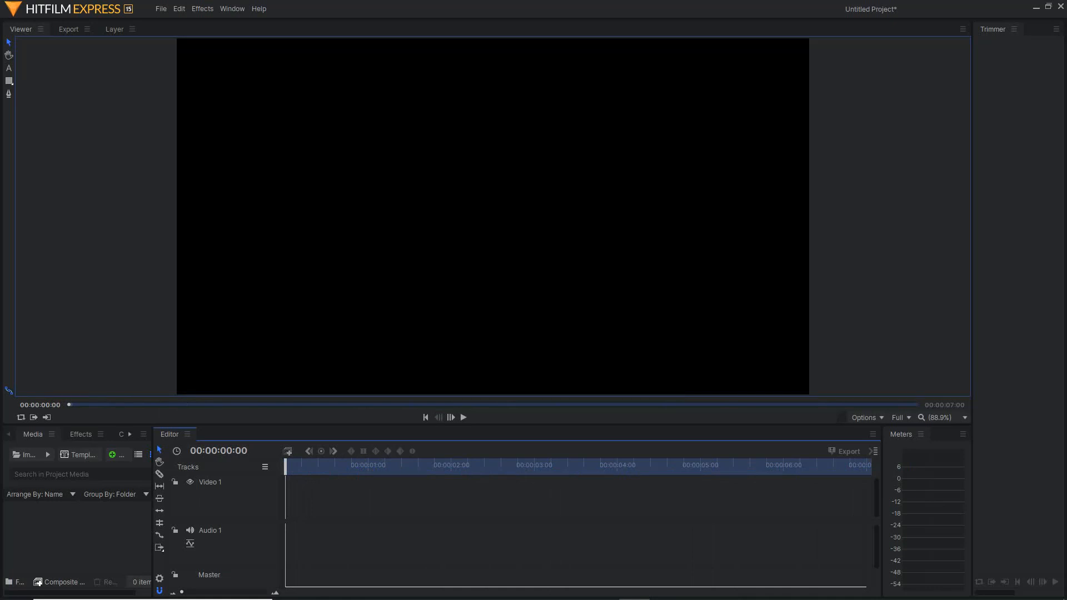
left_click(52, 434)
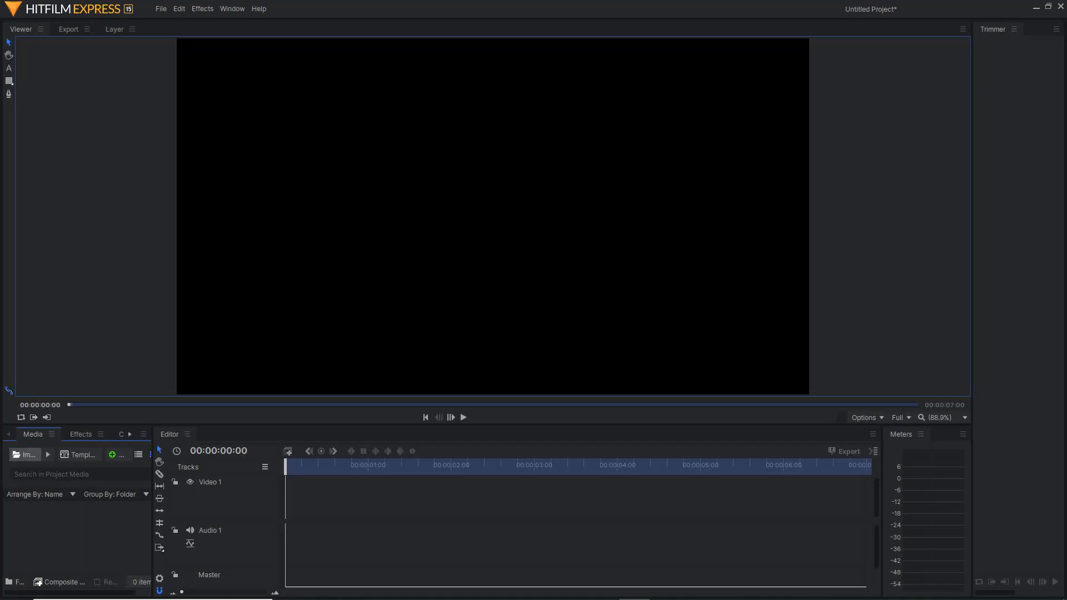
left_click(25, 455)
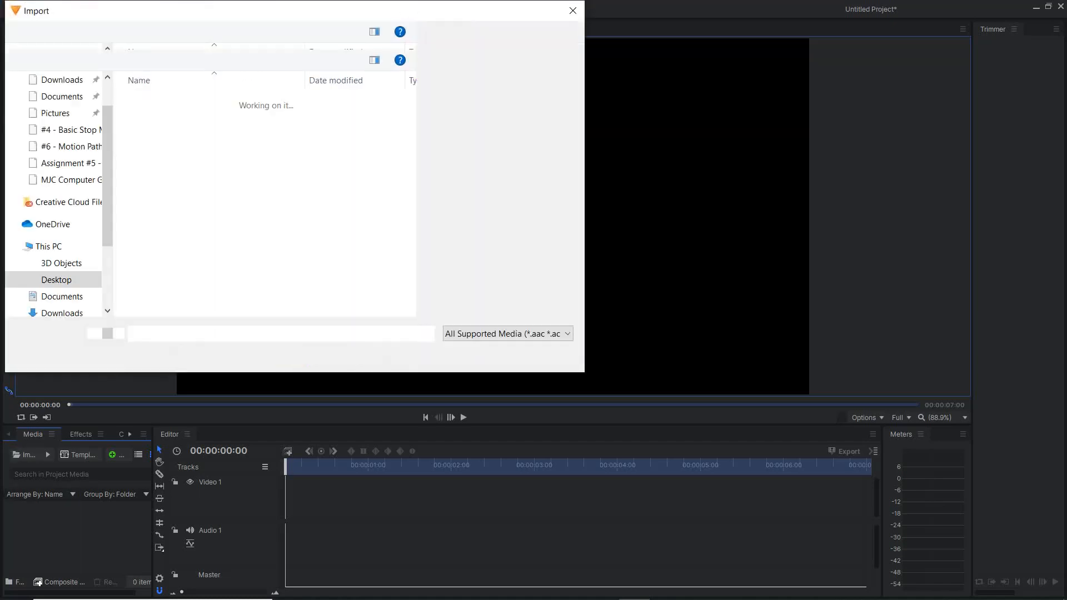
left_click(542, 355)
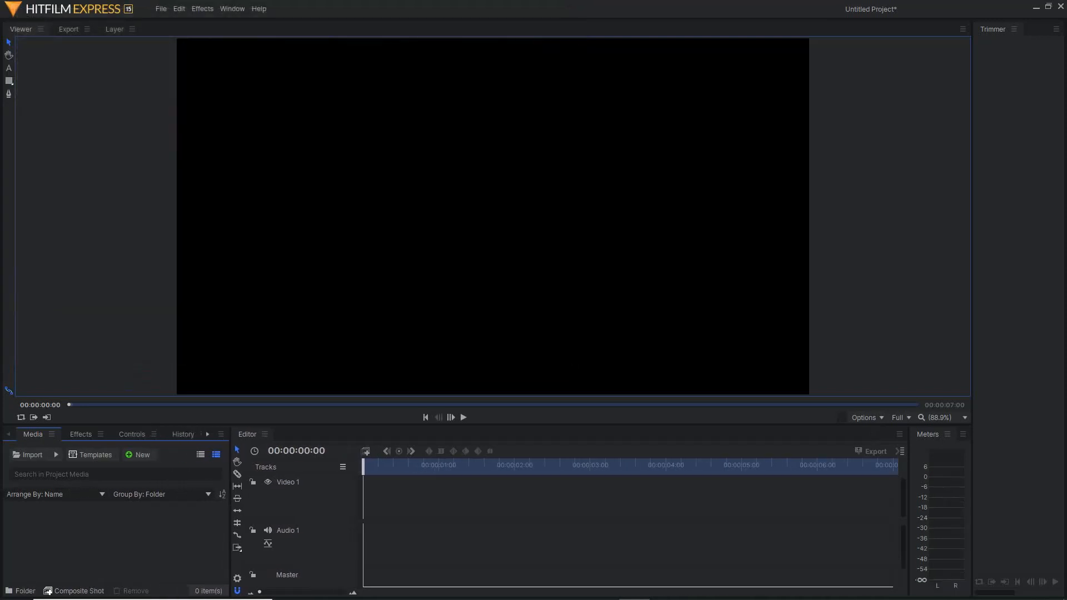
Step: Import 22-Backyard-Tennis-Court-Ideas-870x579 and Tennis Ball as media from Desktop > MJC Computer Graphics > Assignment #5 - Basic Keyframing
left_click(56, 455)
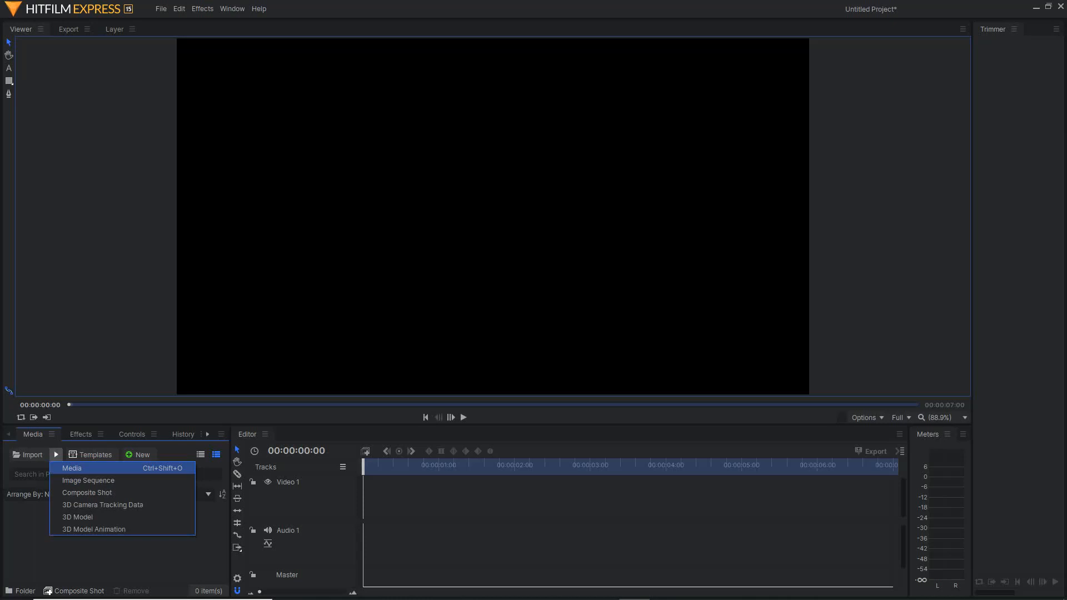
left_click(73, 468)
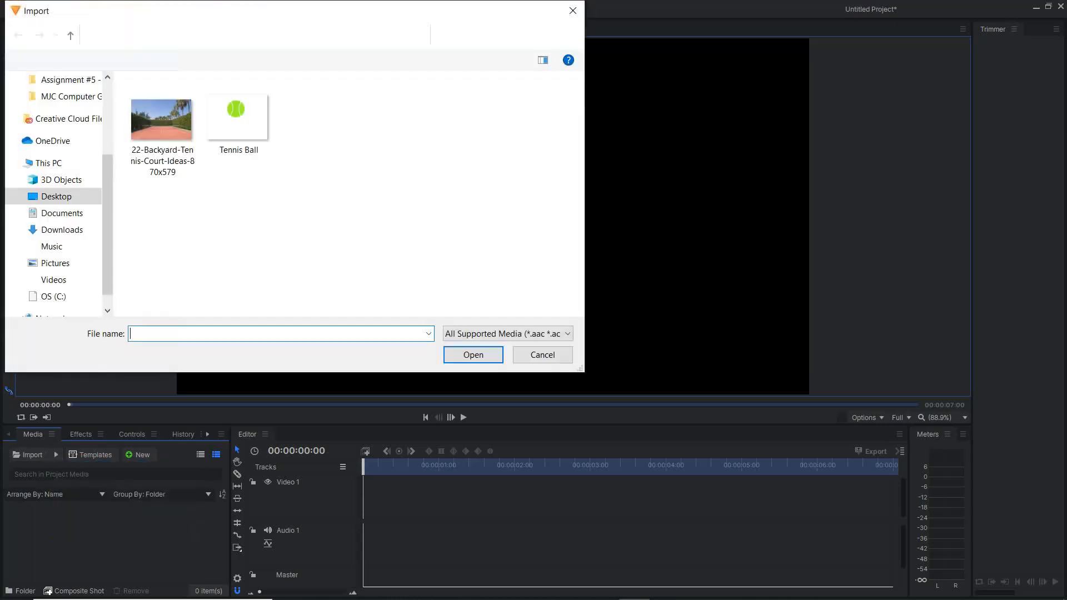
left_click(56, 196)
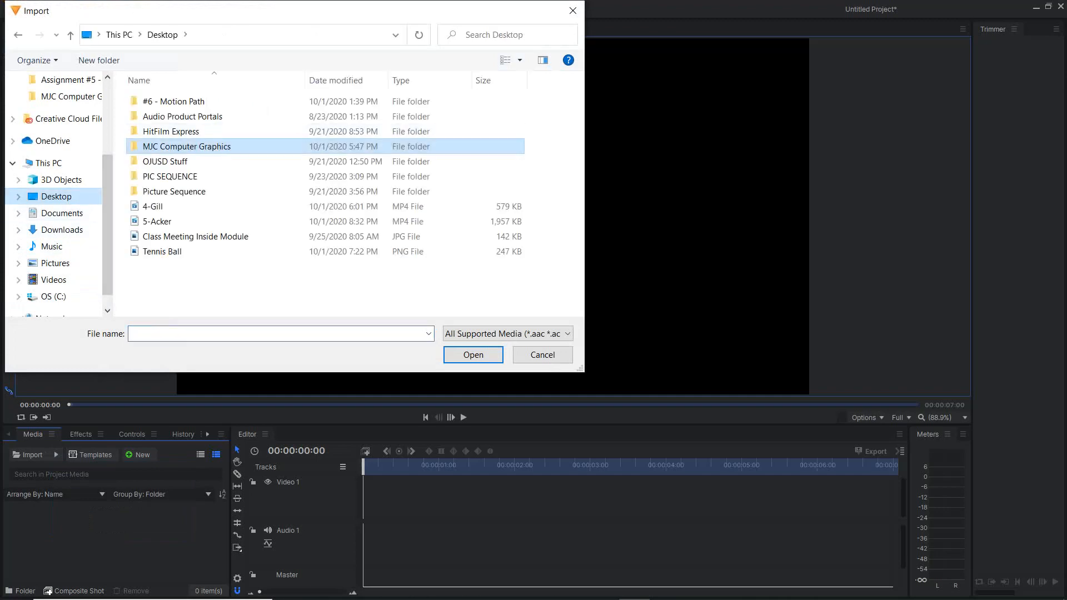
double_click(186, 147)
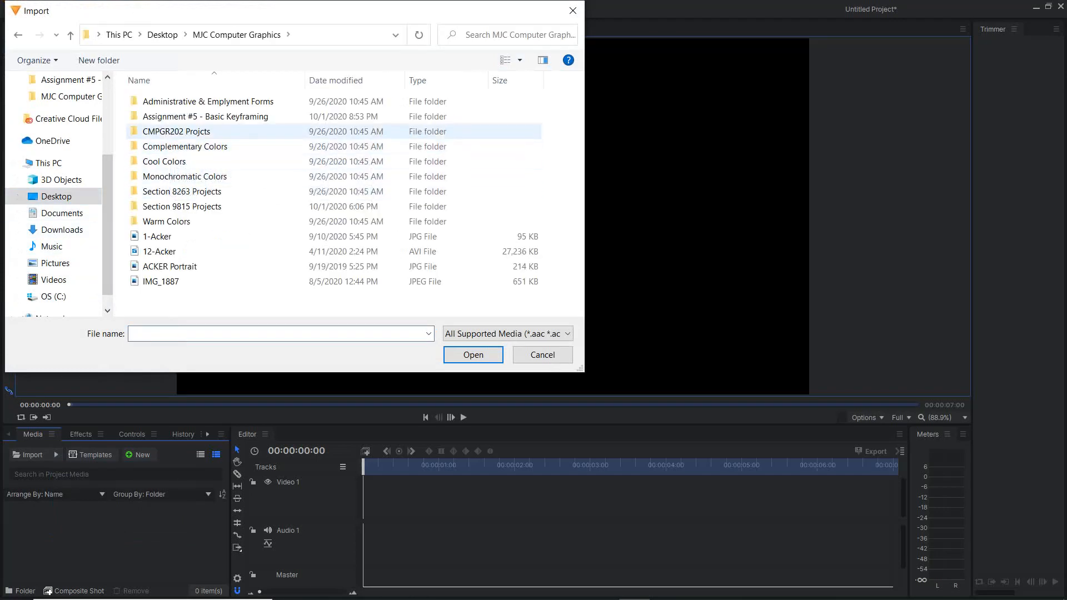
double_click(183, 116)
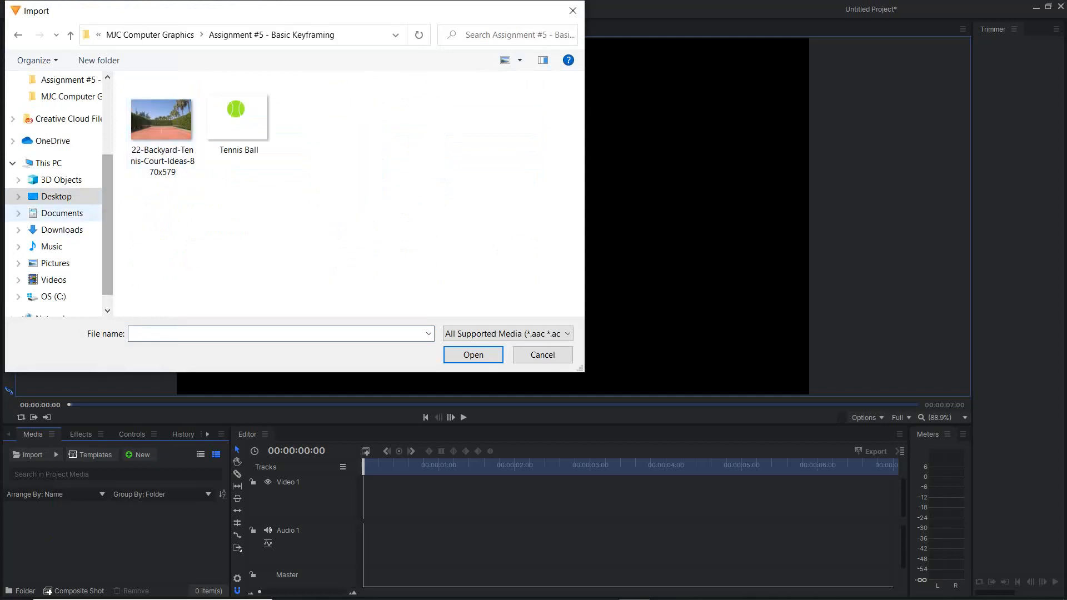
left_click(162, 128)
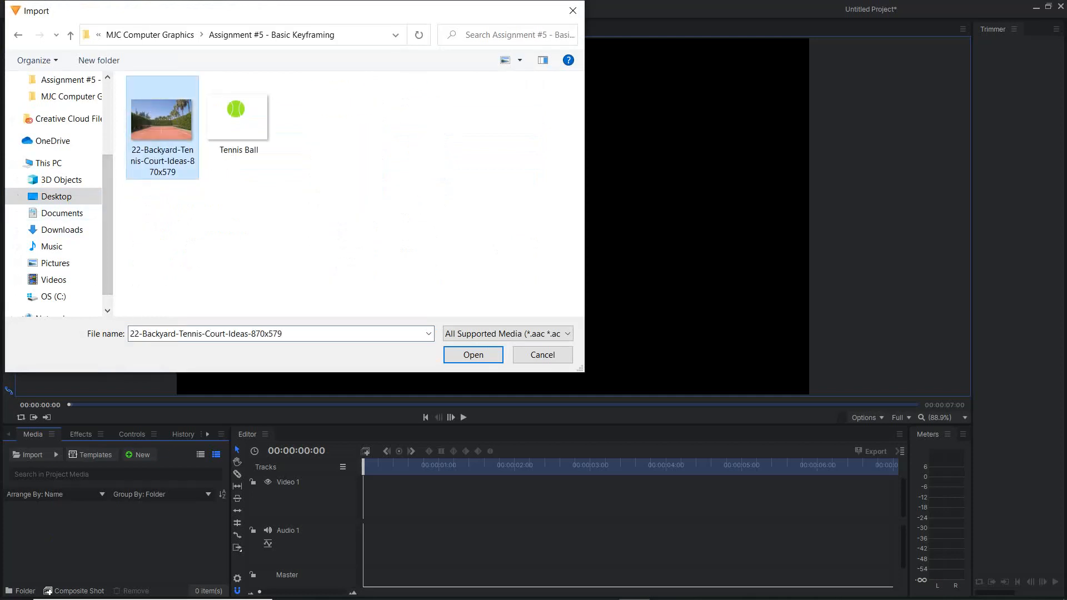
left_click(239, 122, "ctrl")
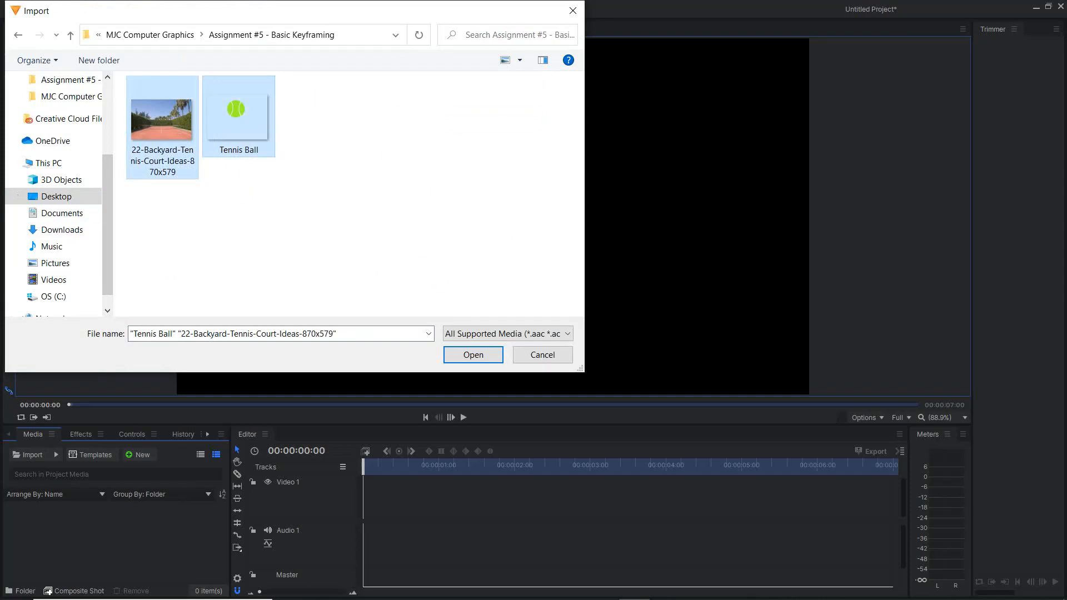
left_click(473, 354)
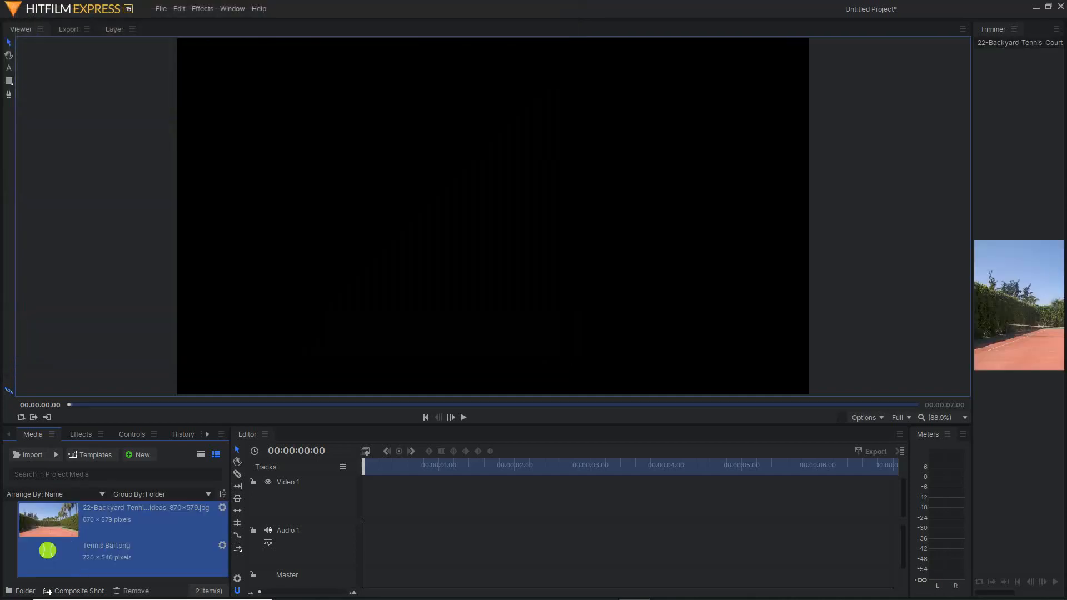
left_click(106, 557)
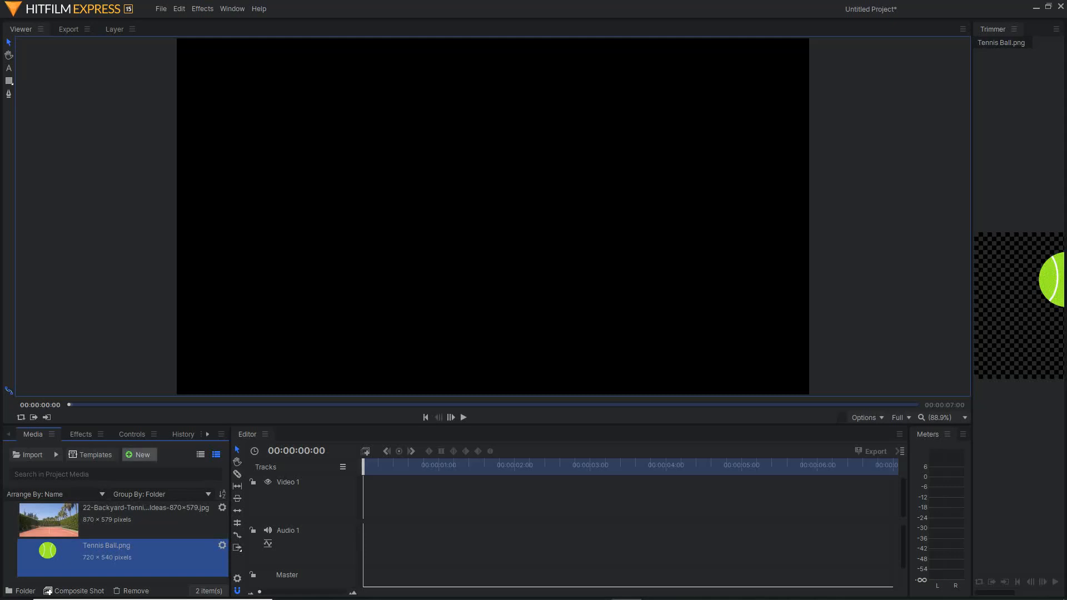
Step: Create a 720p HD @ 30 fps composite shot named Composite Shot 1 with a duration of 00:00:07:00
left_click(140, 455)
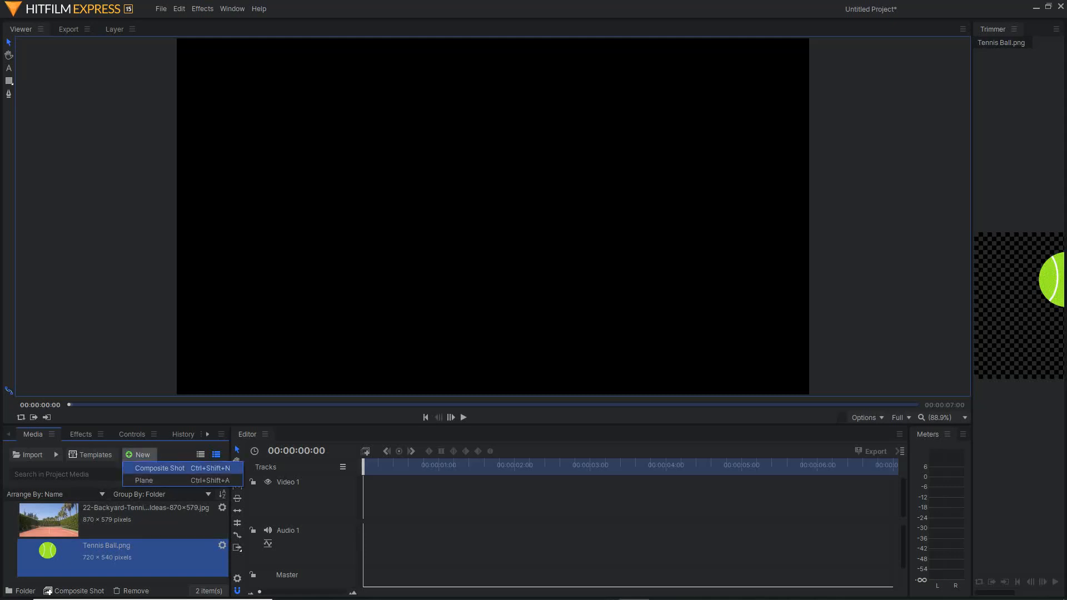
left_click(48, 591)
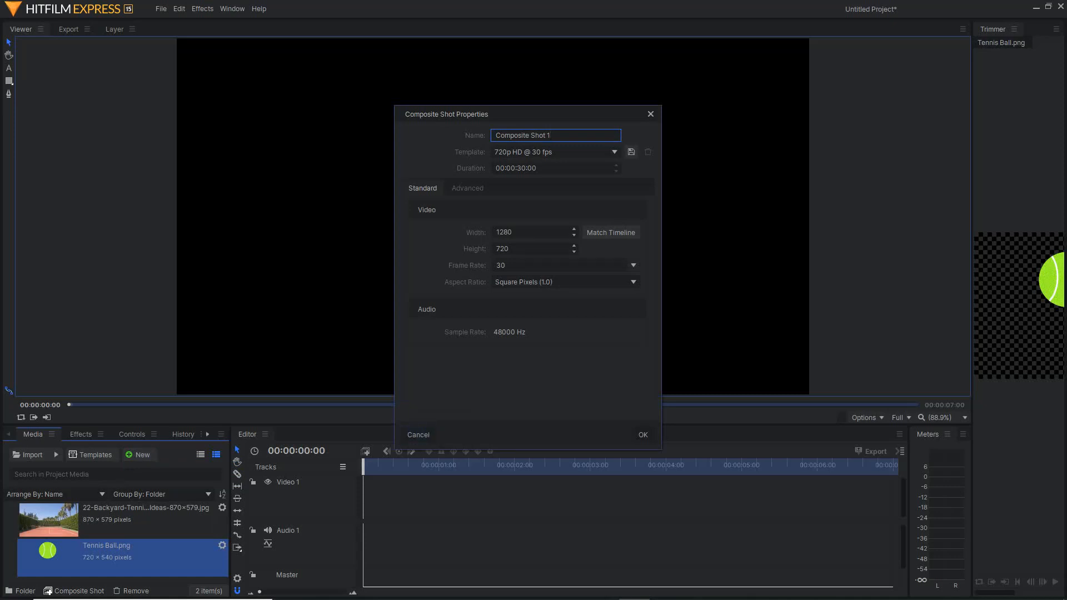
left_click(527, 168)
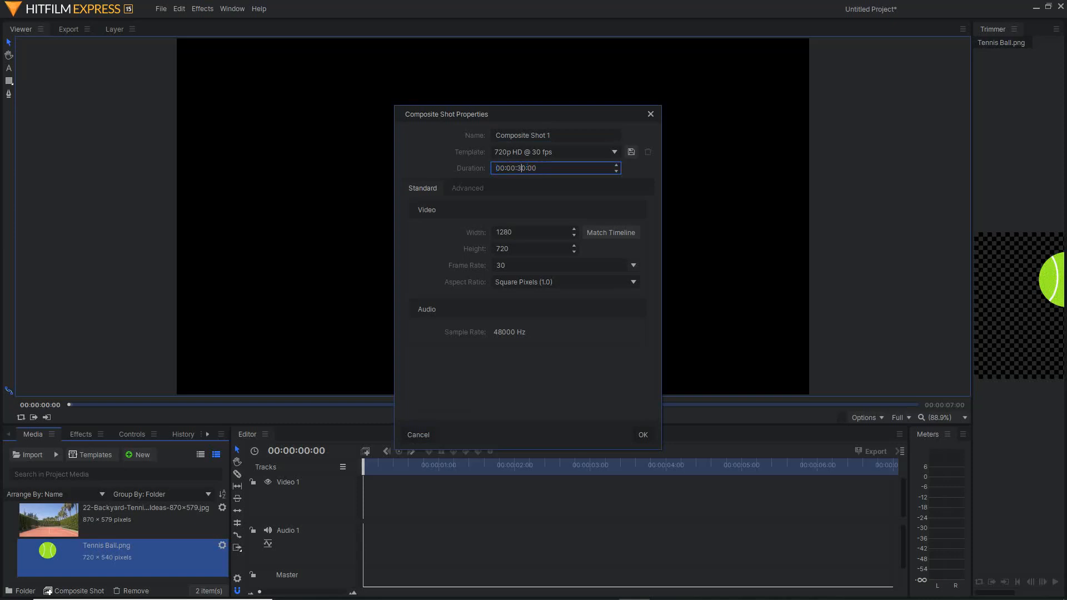
key("BackSpace")
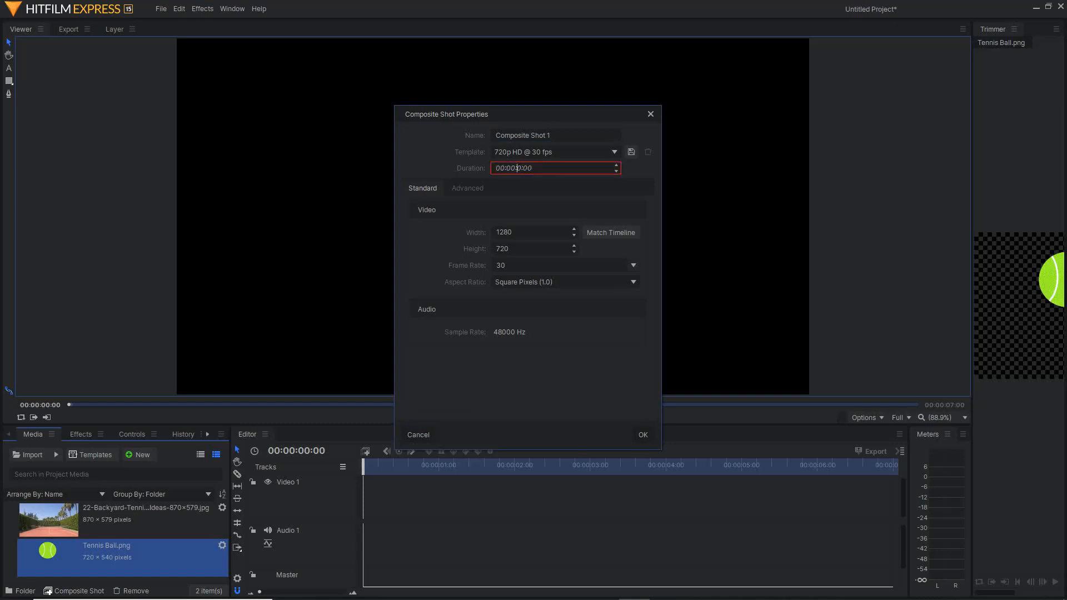
type("7")
key("Return")
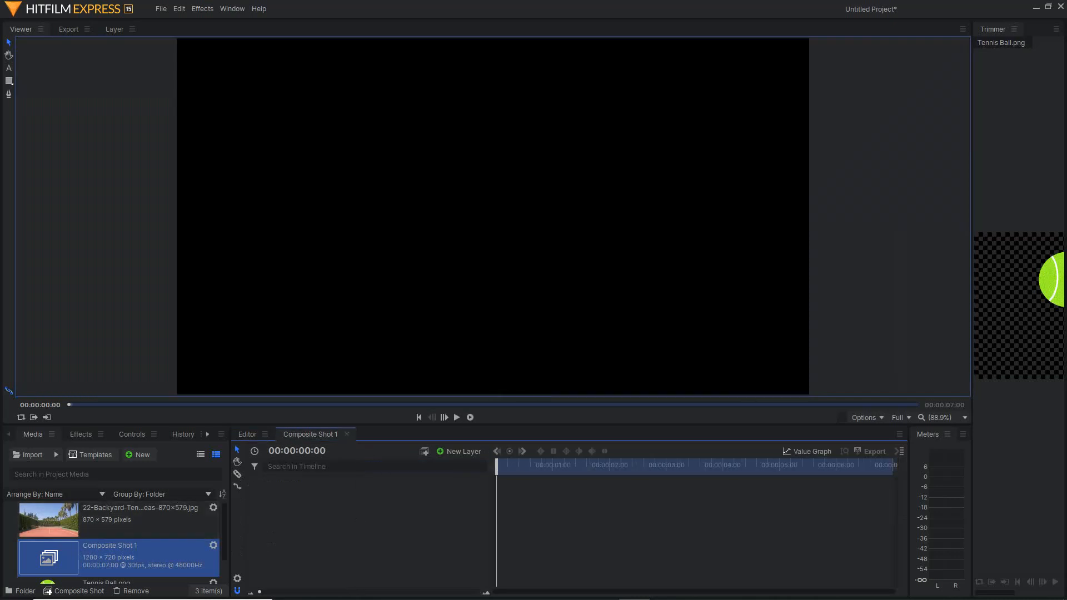
Step: Add the tennis court image and Tennis Ball.png as layers in Composite Shot 1, with the ball above the court
left_click_drag(111, 520, 361, 481)
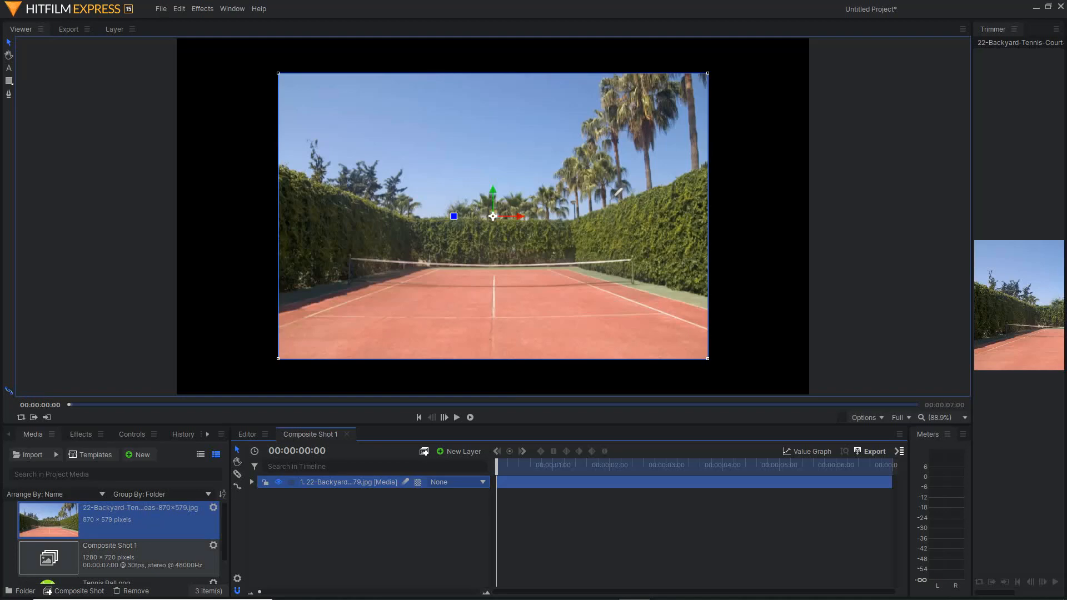
scroll(118, 533, "down", 1)
scroll(119, 544, "down", 1)
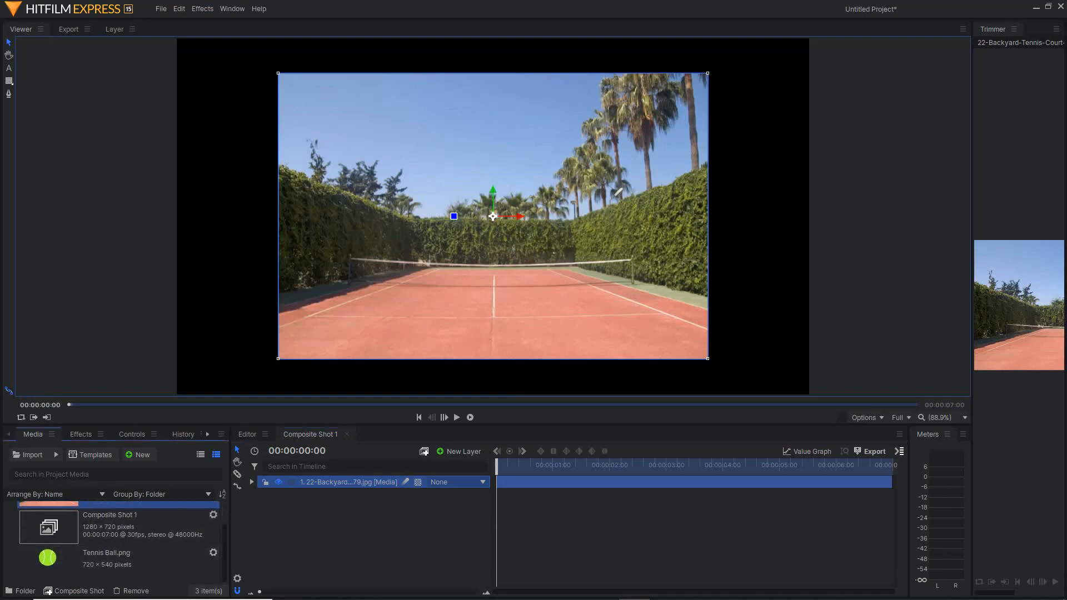
left_click_drag(111, 562, 345, 495)
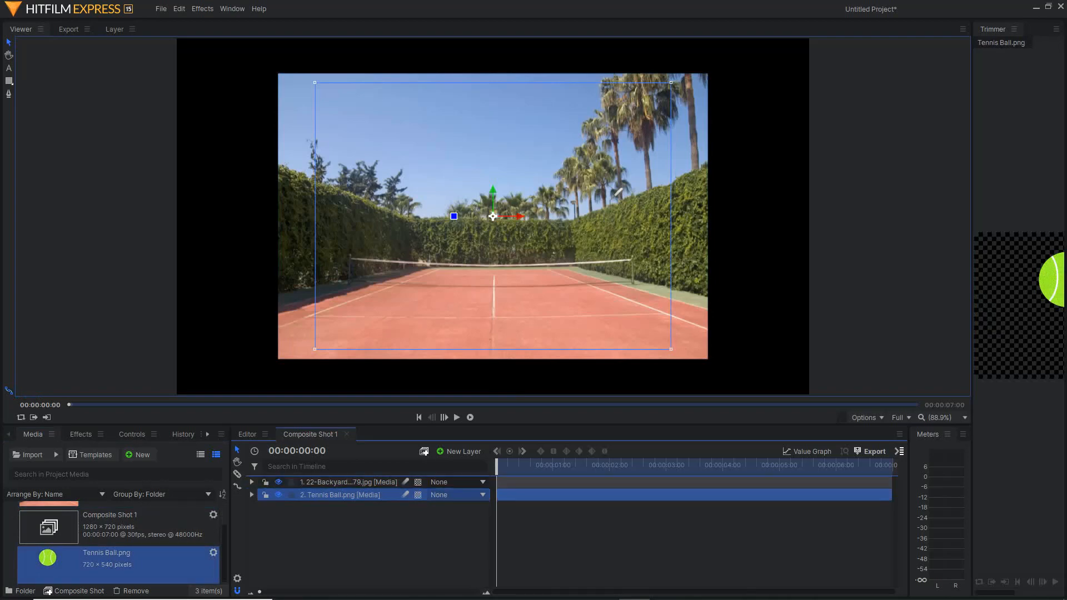
left_click_drag(340, 494, 340, 478)
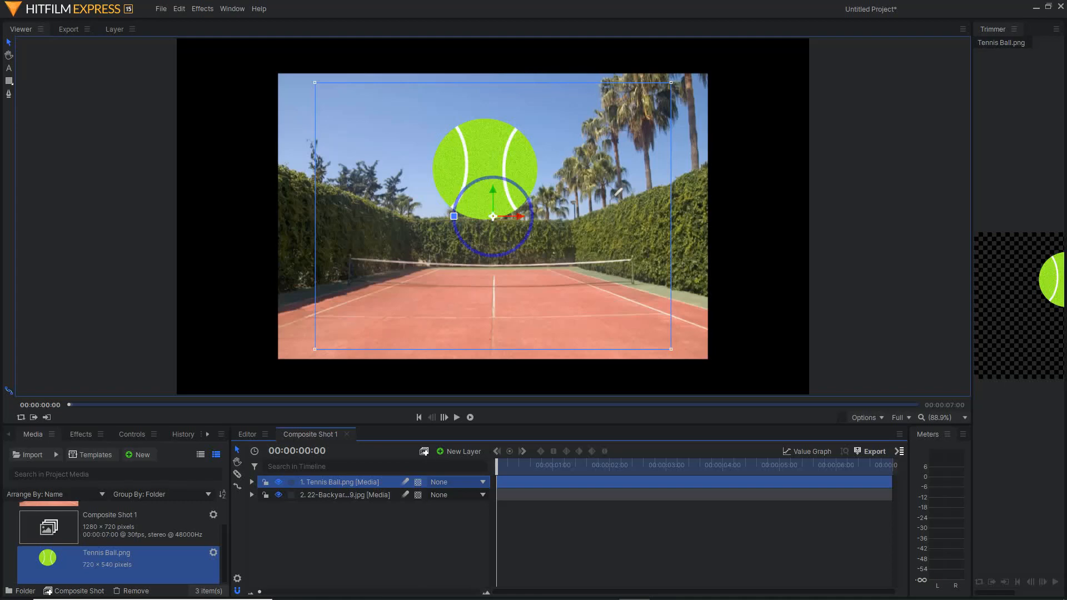
Step: Try rotating the tennis ball, undo it, and move the ball slightly down and to the left over the court
mouse_move(454, 217)
left_mouse_down()
mouse_move(468, 246)
mouse_move(524, 239)
mouse_move(532, 210)
mouse_move(503, 178)
mouse_move(456, 203)
mouse_move(463, 241)
mouse_move(506, 253)
mouse_move(533, 221)
mouse_move(516, 182)
mouse_move(454, 202)
mouse_move(455, 228)
left_mouse_up()
key("ctrl+z")
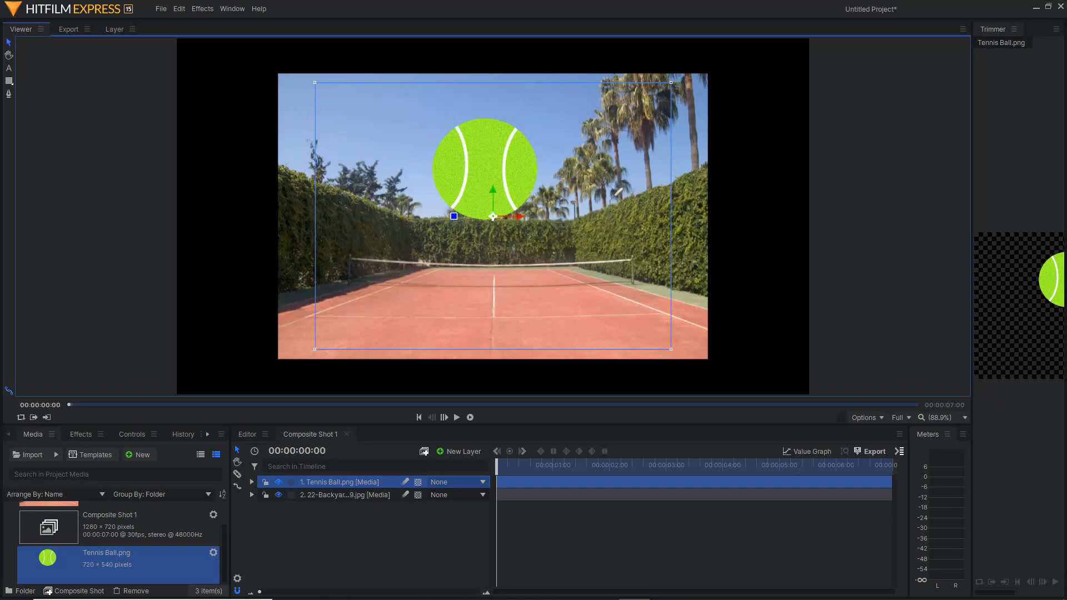
left_click_drag(492, 216, 487, 250)
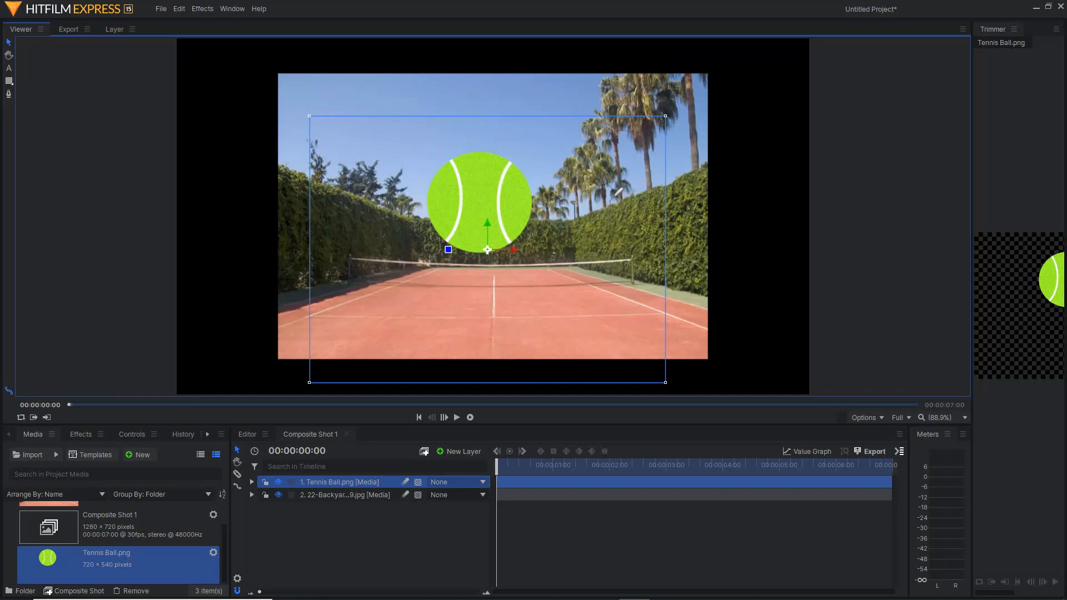
Step: Center the tennis ball layer's anchor point on the ball at -14.0, 91.0 and keyframe the anchor point at 00:00:00:00
left_click(251, 481)
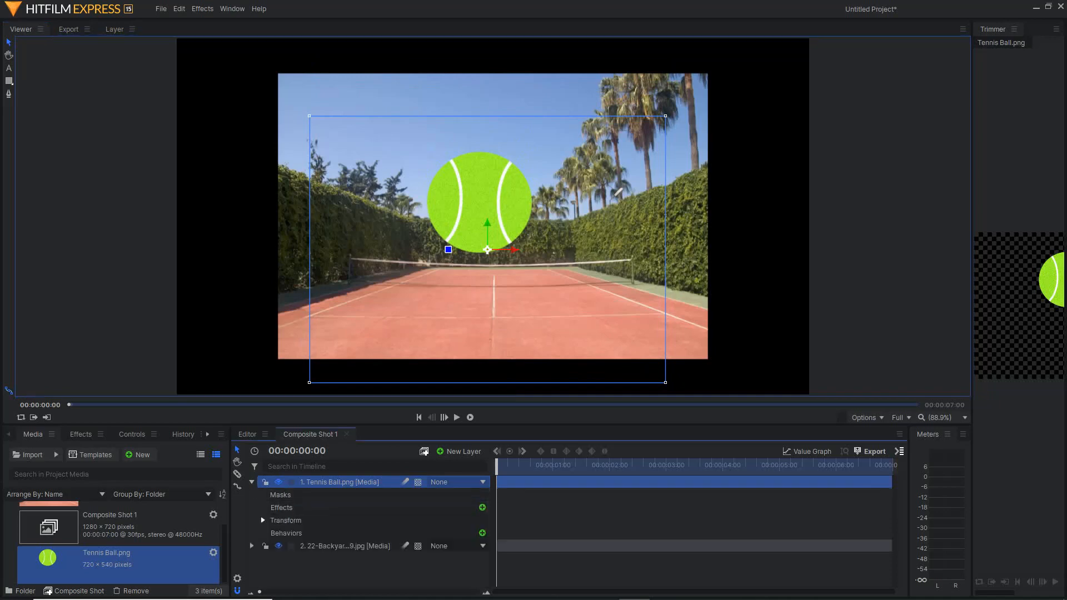
left_click(263, 520)
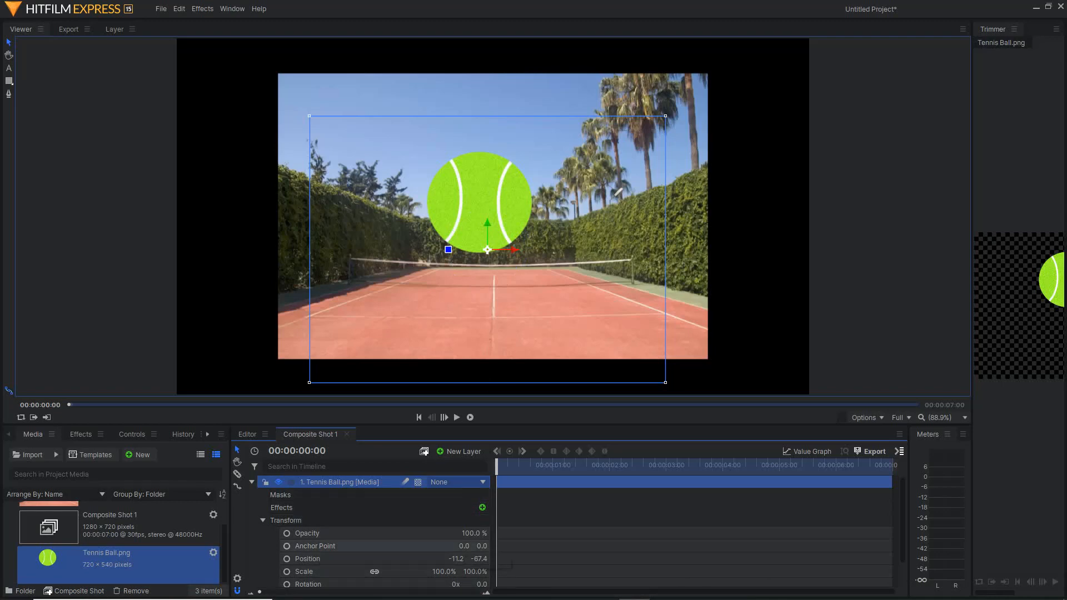
mouse_move(464, 546)
left_mouse_down()
mouse_move(477, 546)
mouse_move(457, 546)
left_mouse_up()
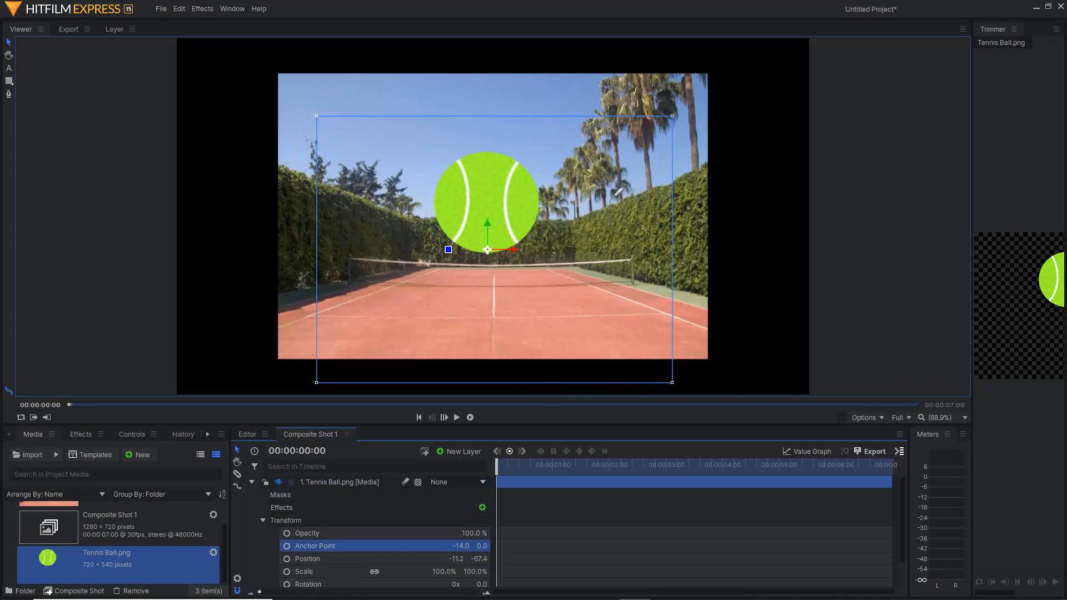
left_click_drag(481, 546, 531, 546)
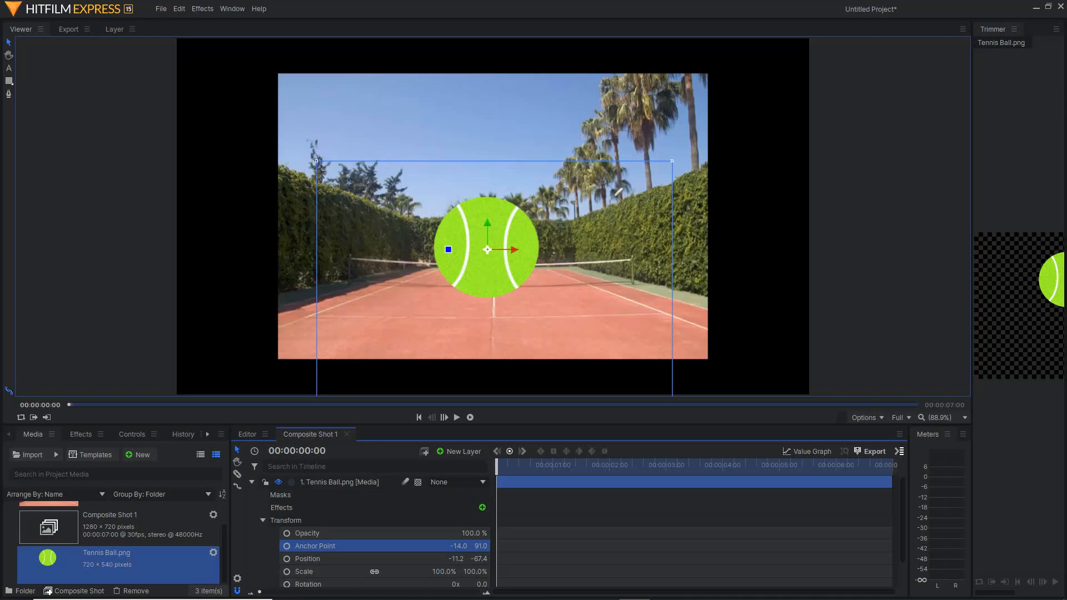
left_click(287, 546)
mouse_move(448, 249)
left_mouse_down()
mouse_move(462, 279)
mouse_move(500, 286)
mouse_move(524, 264)
mouse_move(499, 288)
mouse_move(464, 282)
mouse_move(448, 252)
mouse_move(462, 220)
mouse_move(449, 250)
left_mouse_up()
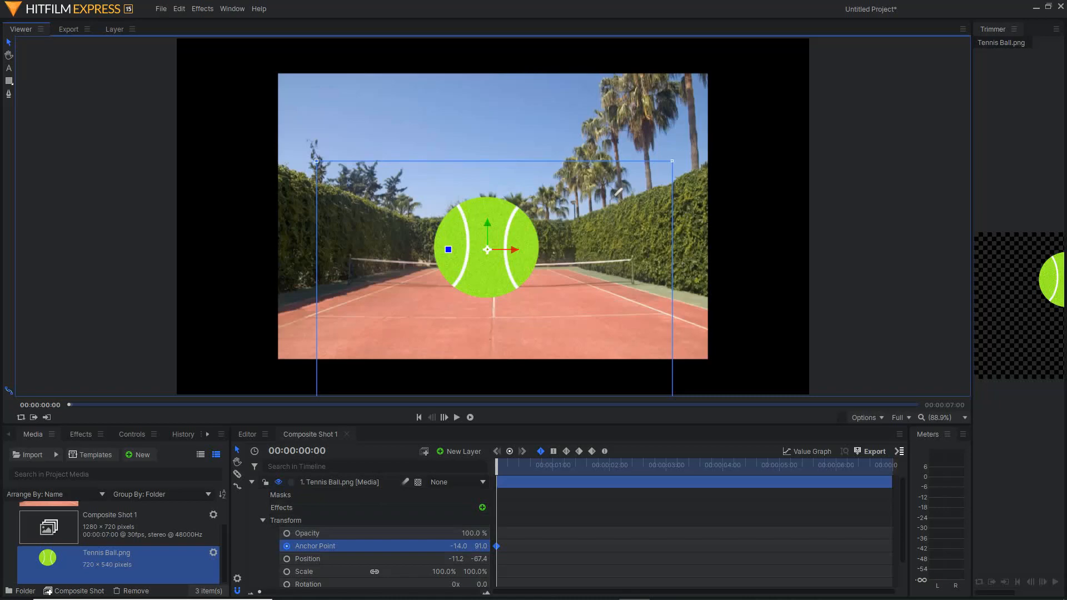
Step: Scale the tennis ball to 16% and move it just past the court image's right edge, at about 463, -61
left_click_drag(317, 161, 431, 220)
left_click_drag(442, 226, 459, 235)
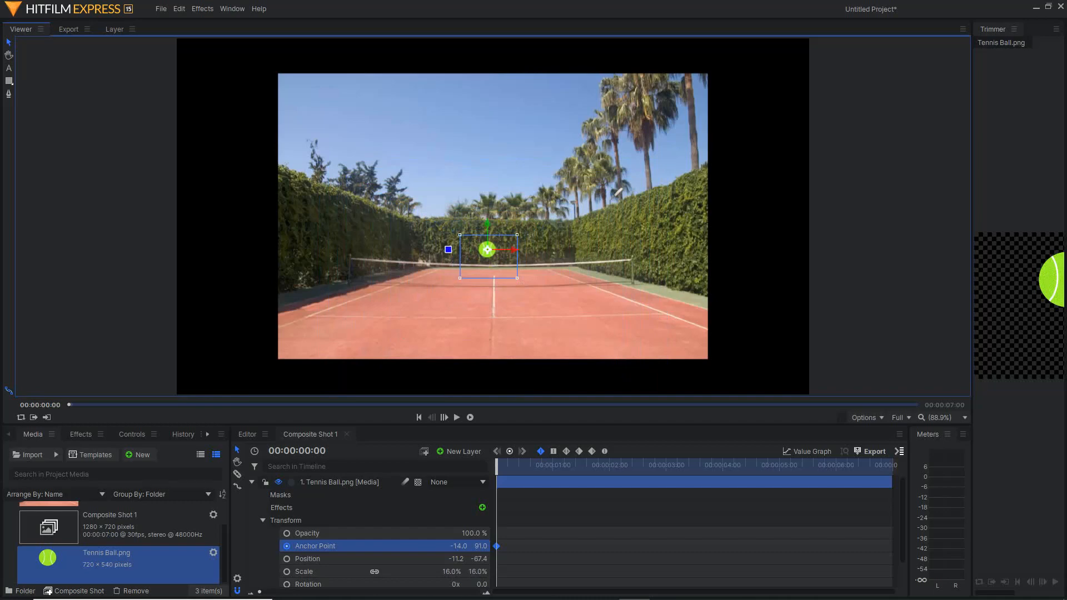
left_click_drag(487, 225, 721, 174)
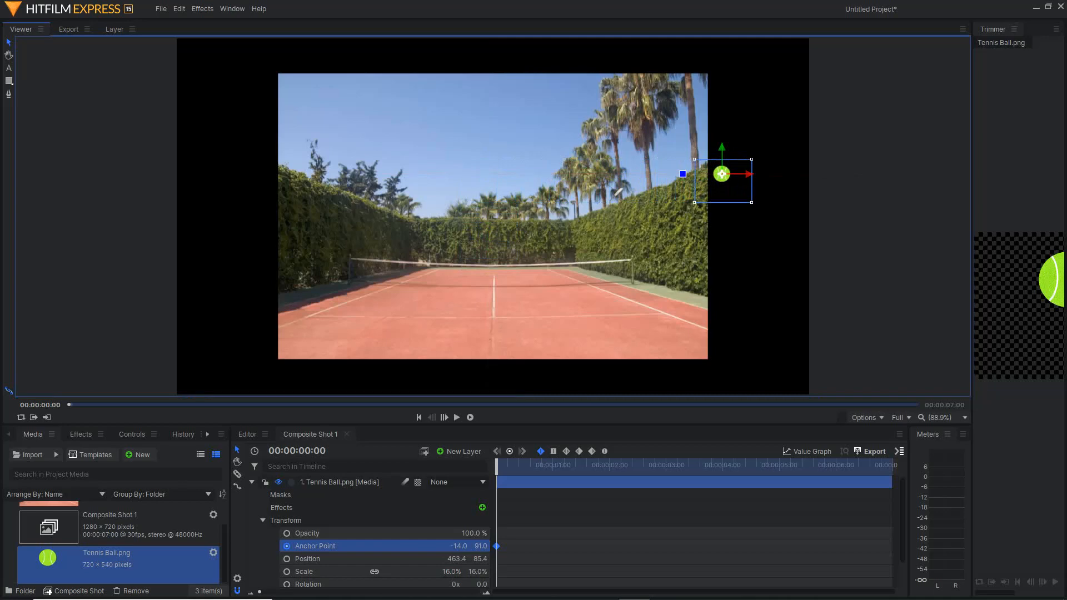
left_click_drag(721, 174, 721, 246)
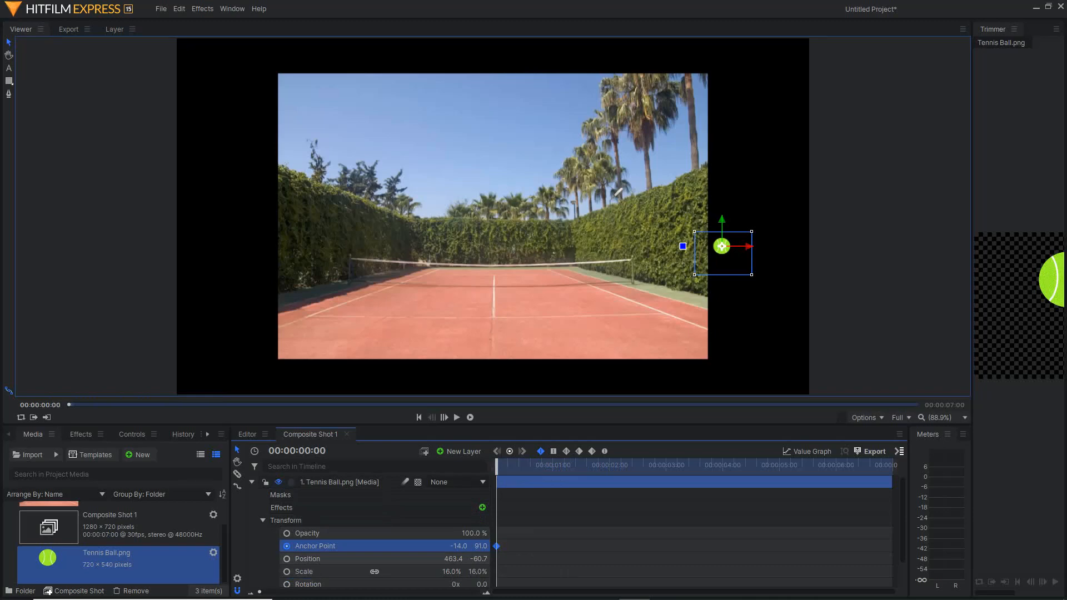
Step: Keyframe the ball's position at 00:00:00:00 and drop it onto the court at about 387, -270 at 00:00:00:11
left_click(287, 558)
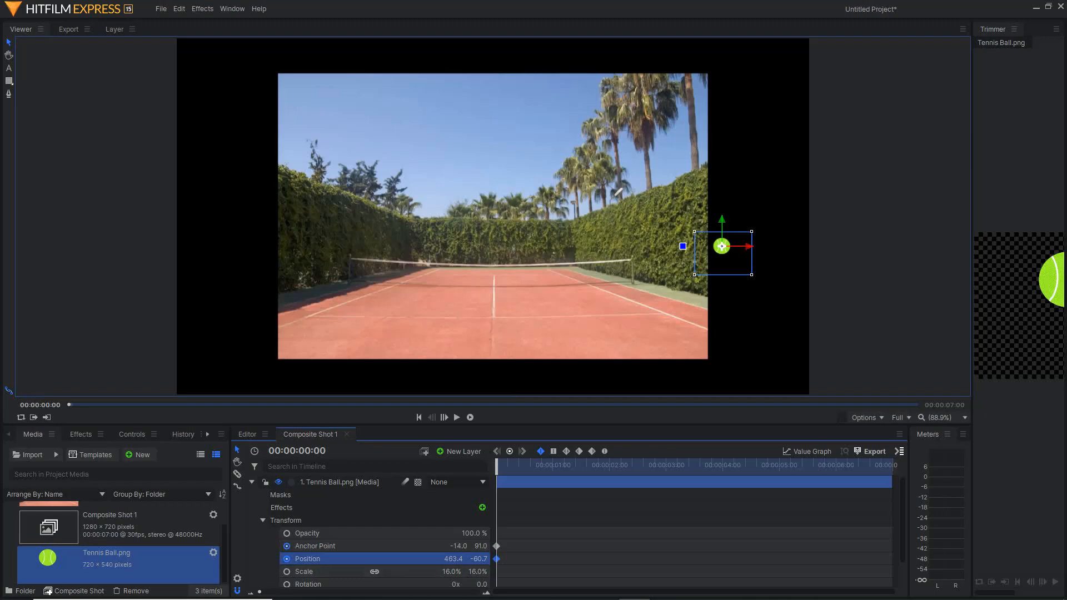
left_click_drag(496, 464, 516, 465)
left_click_drag(745, 246, 684, 350)
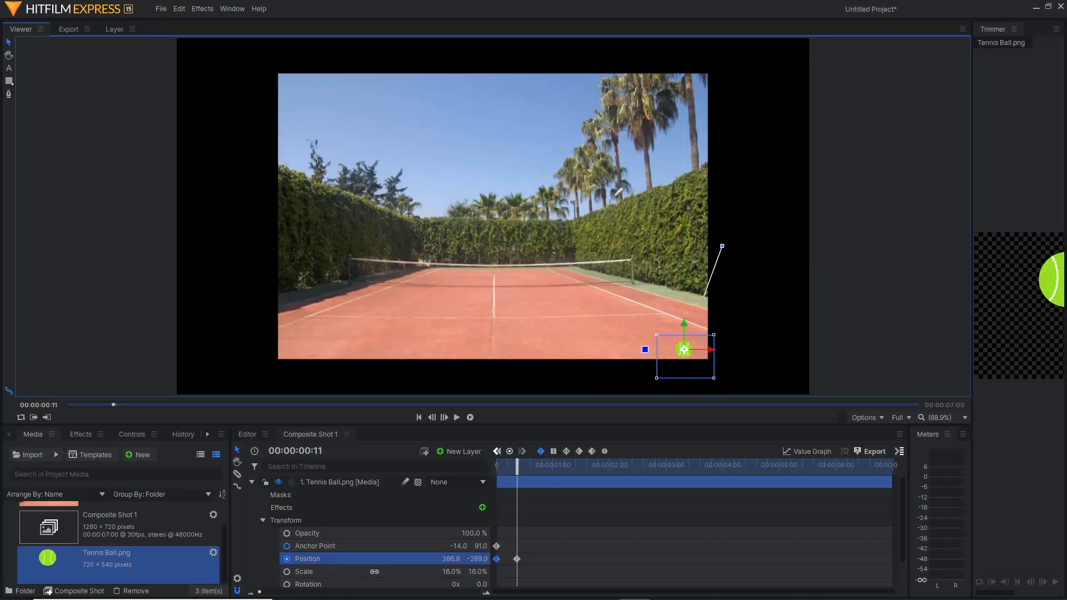
Step: Keyframe the ball's first rise to about 294, -126 at 00:00:00:23 and its fall to about 219, -267 at 00:00:01:05
left_click_drag(517, 466, 540, 466)
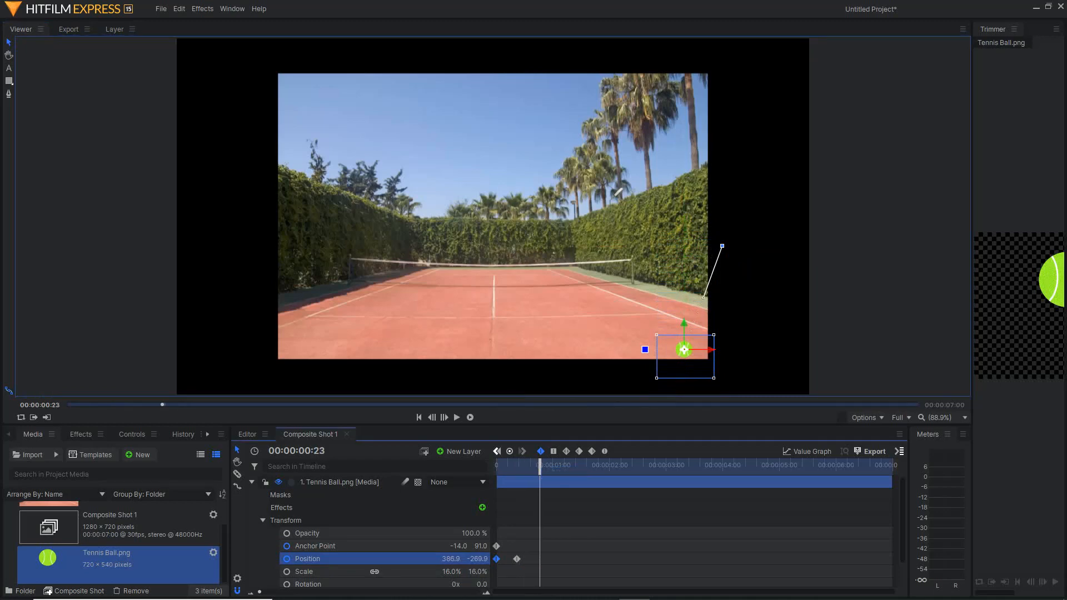
left_click_drag(684, 334, 637, 277)
left_click_drag(540, 464, 562, 464)
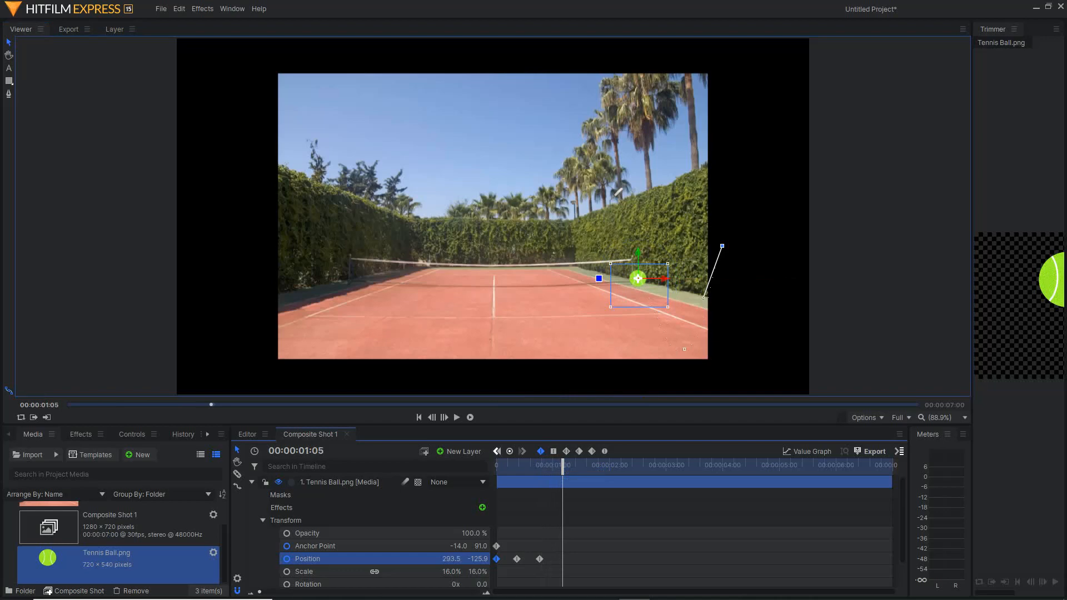
left_click_drag(638, 264, 626, 348)
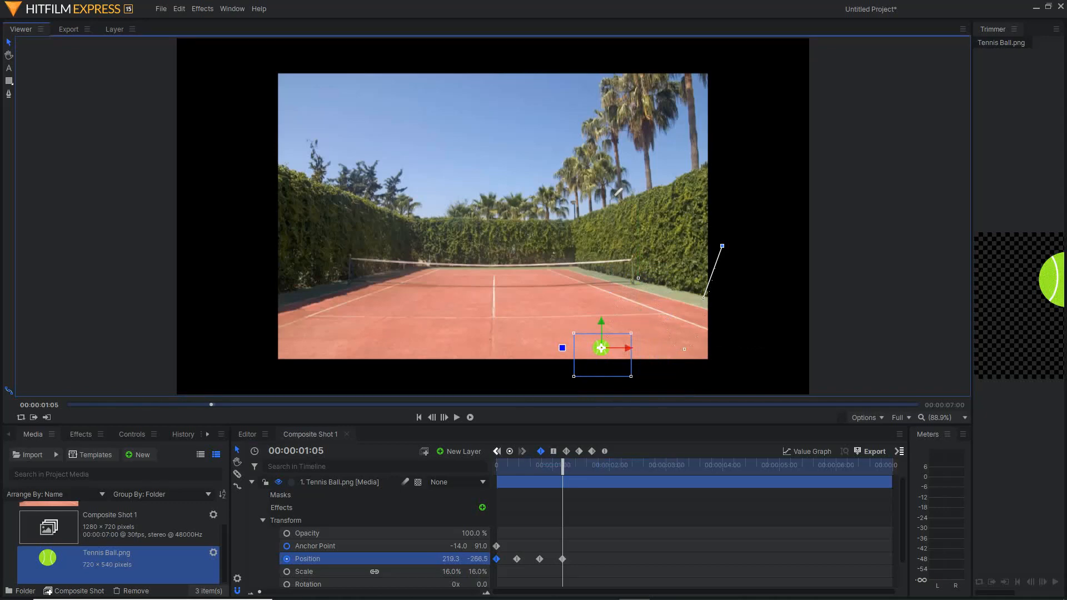
Step: Keyframe a lower second bounce, rising to about 165, -177 at 00:00:01:18 and landing at about 111, -262 at 00:00:01:29
left_click_drag(563, 466, 587, 465)
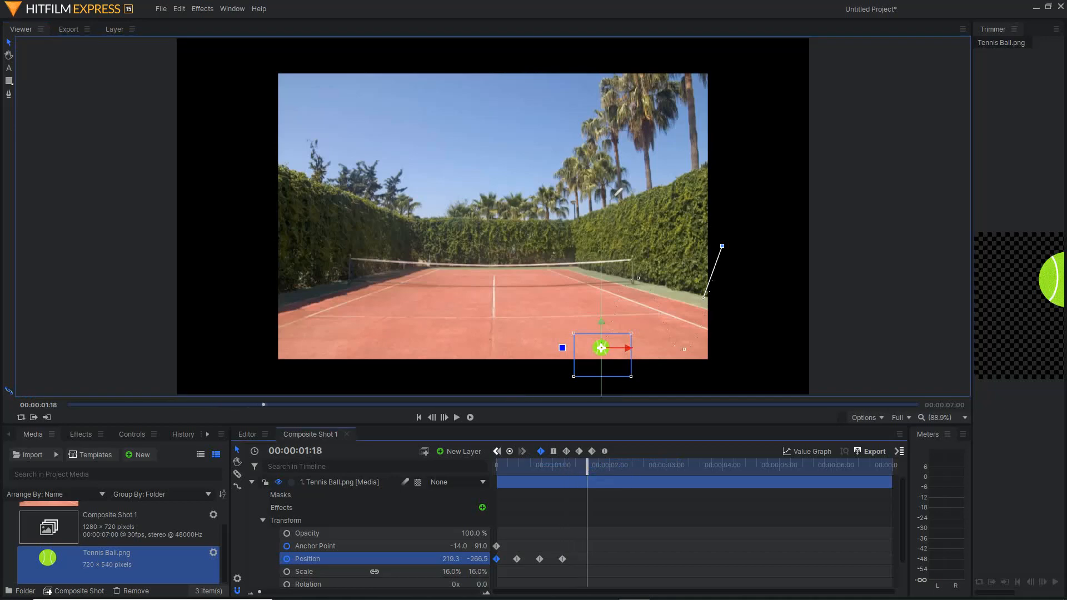
left_click_drag(600, 347, 574, 304)
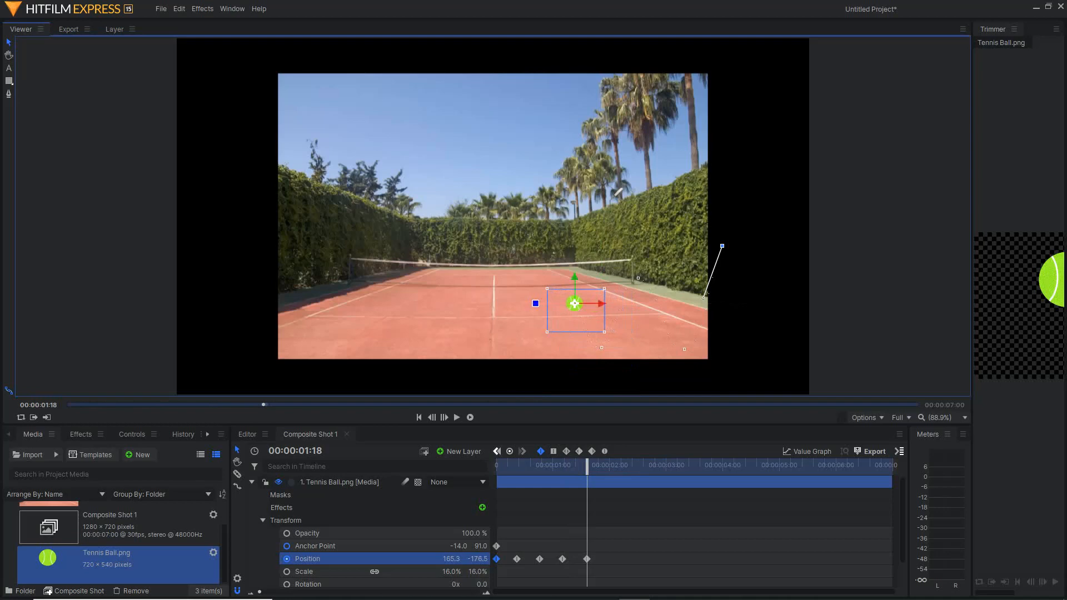
left_click_drag(586, 464, 608, 466)
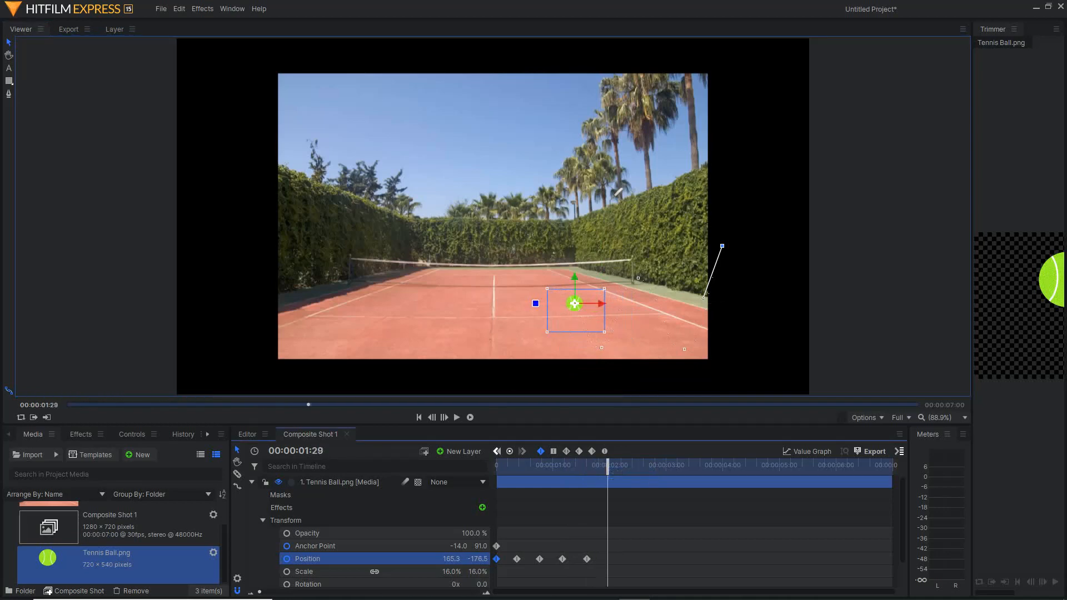
left_click_drag(574, 280, 548, 345)
Step: Keyframe a smaller third bounce, rising to about 78, -215 at 00:00:02:12 and landing at about 48, -261 at 00:00:02:23
left_click_drag(608, 465, 632, 465)
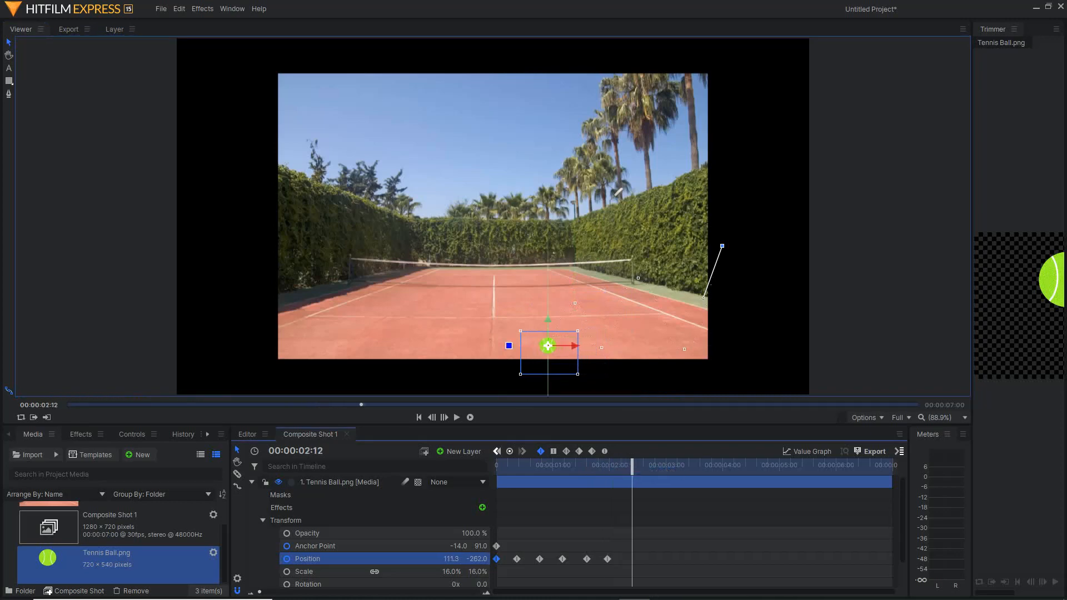
left_click_drag(548, 346, 548, 323)
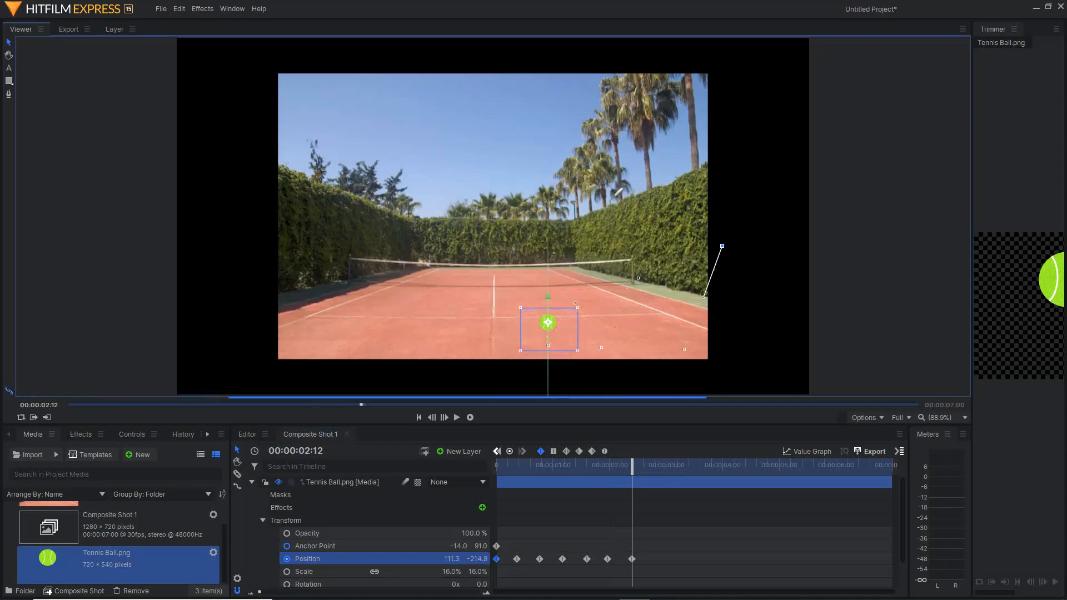
left_click_drag(548, 322, 531, 322)
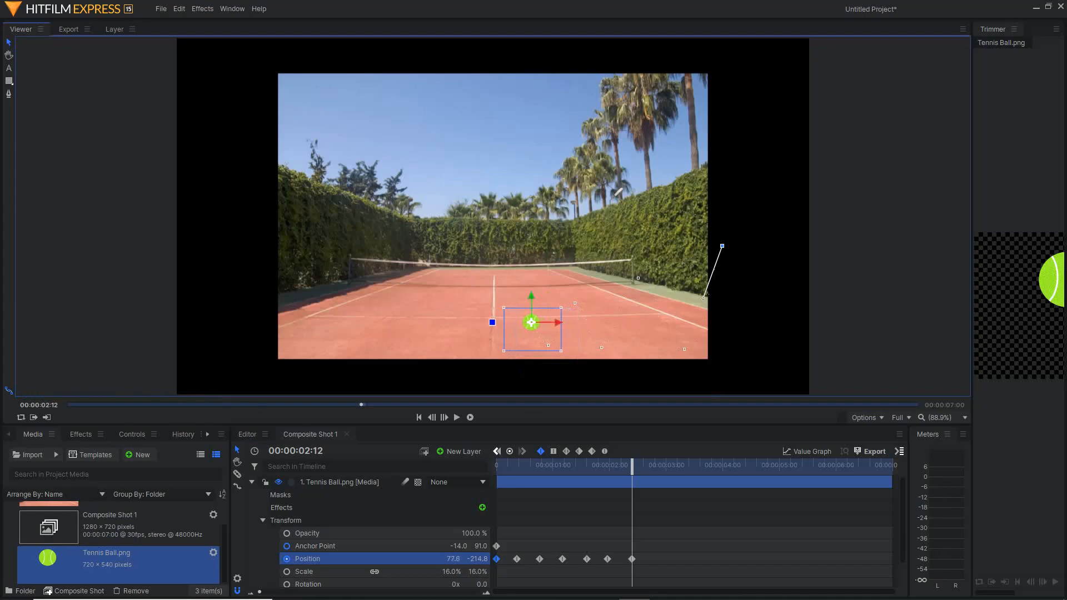
left_click_drag(632, 467, 653, 467)
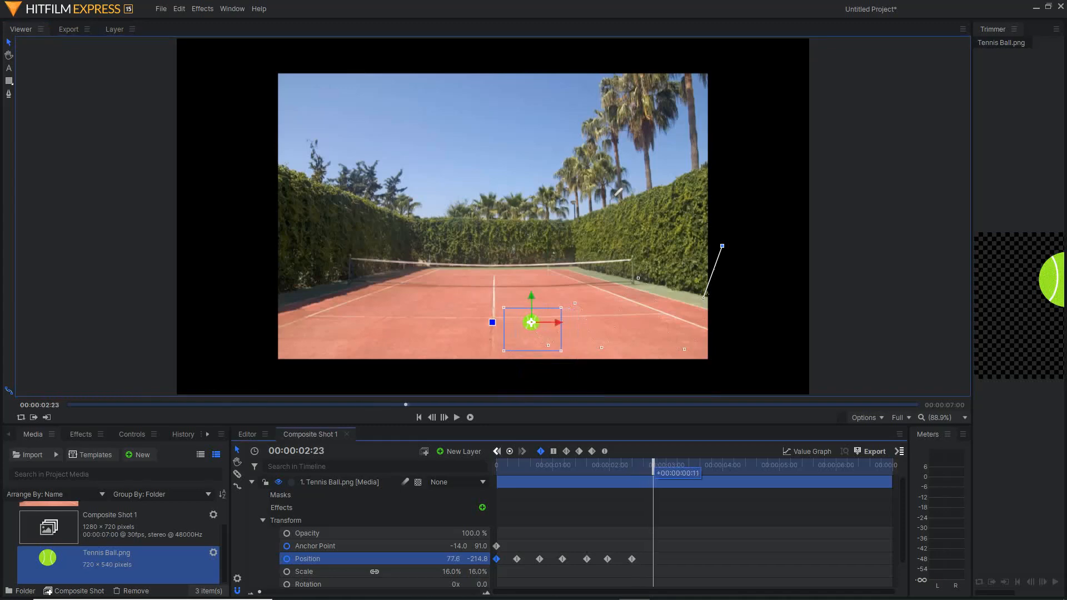
left_click_drag(531, 322, 521, 345)
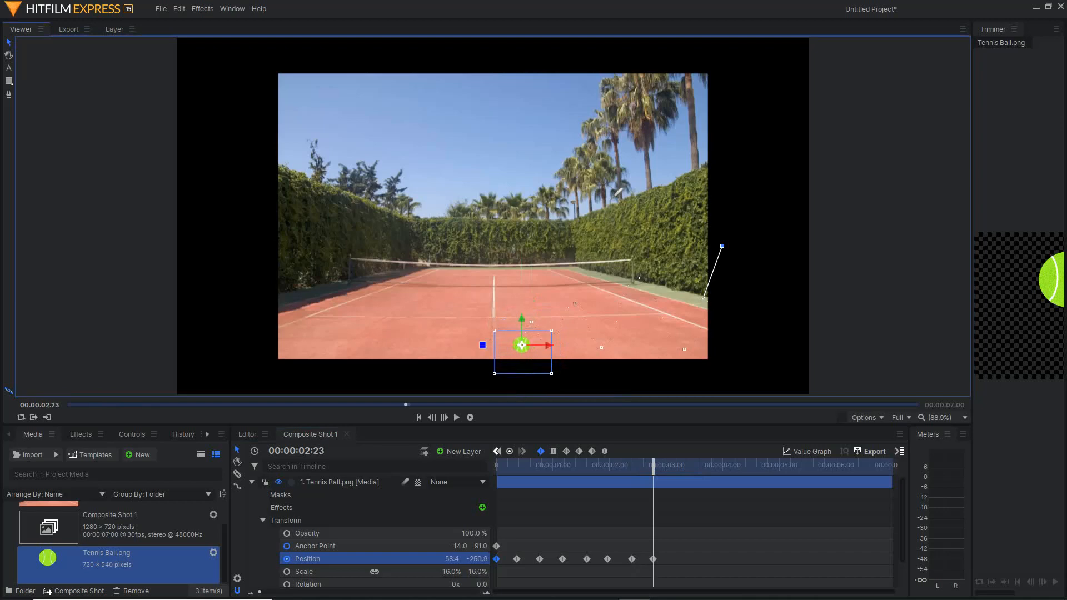
left_click_drag(521, 345, 540, 345)
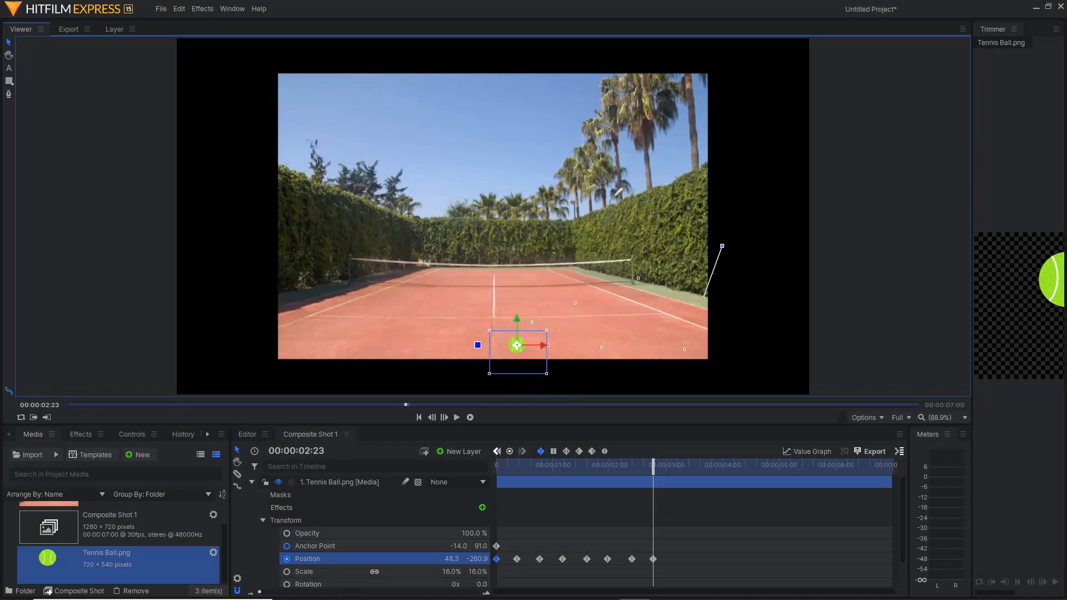
Step: Keyframe a slight fourth rise to the left at 00:00:03:05 and a landing at about -6, -259 at 00:00:03:18
left_click_drag(653, 465, 676, 465)
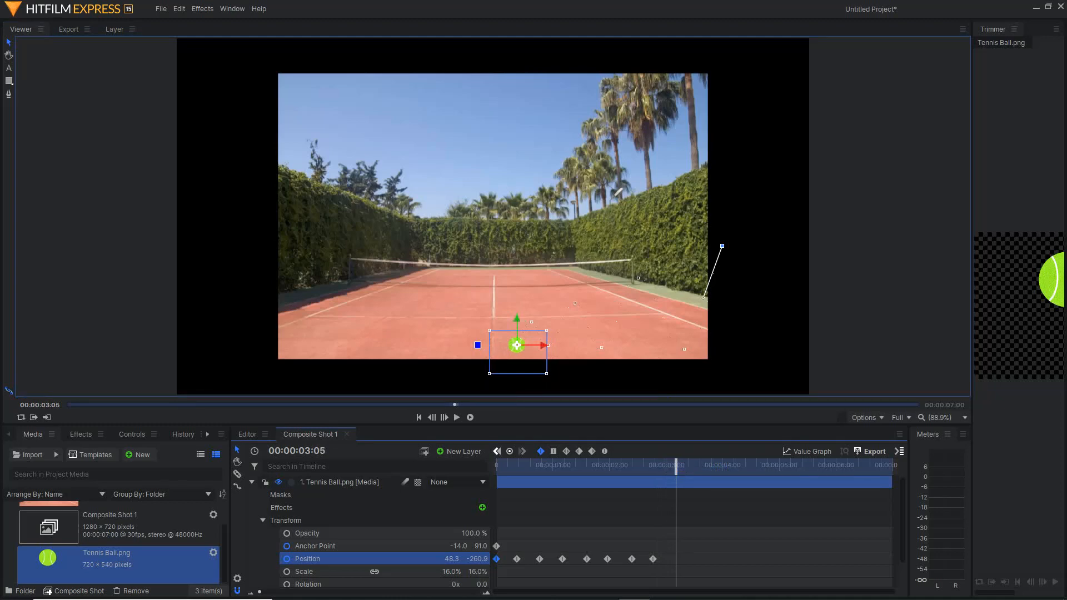
mouse_move(517, 319)
left_mouse_down()
mouse_move(517, 308)
mouse_move(517, 334)
mouse_move(504, 334)
left_mouse_up()
left_click_drag(676, 468, 700, 467)
left_click_drag(505, 334, 490, 344)
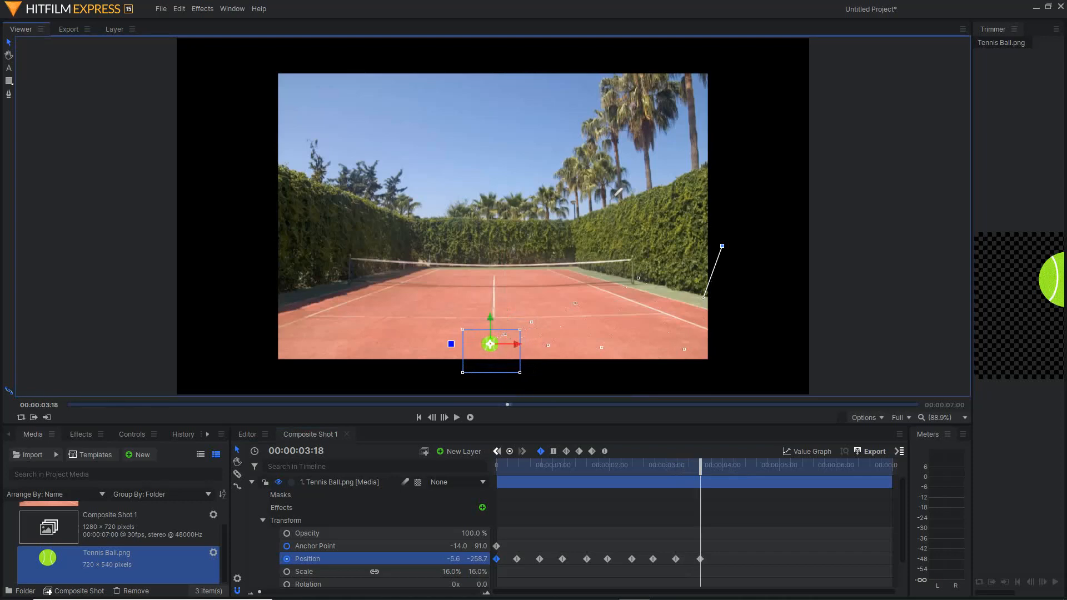
Step: Keyframe a tiny last bounce, rising to about -13, -251 at 00:00:04:00 and landing at about -26, -262 at 00:00:04:13
left_click_drag(700, 465, 722, 466)
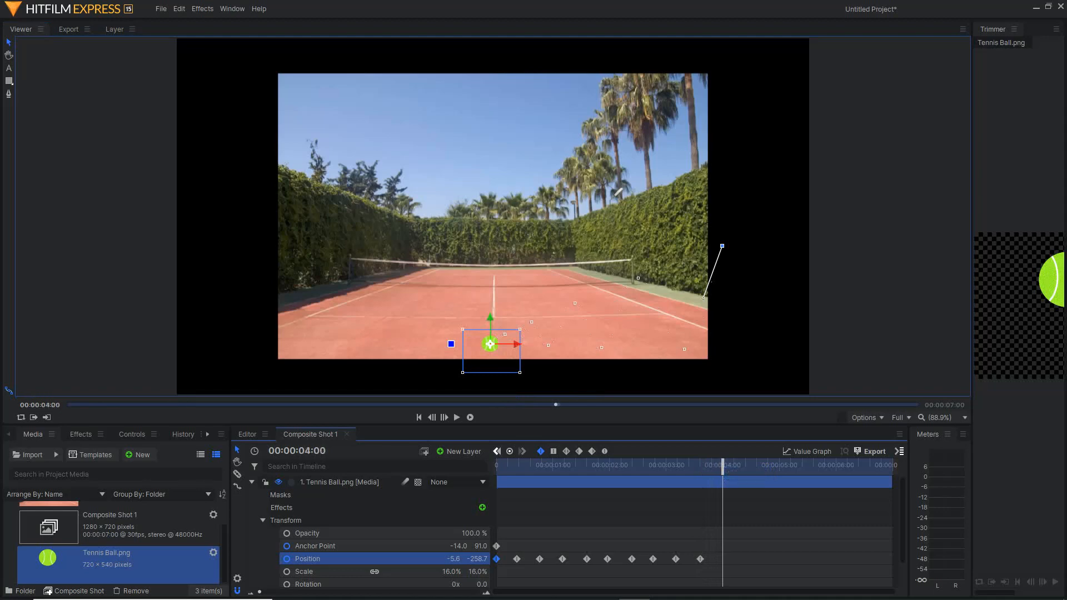
left_click_drag(490, 319, 486, 340)
left_click_drag(723, 466, 747, 466)
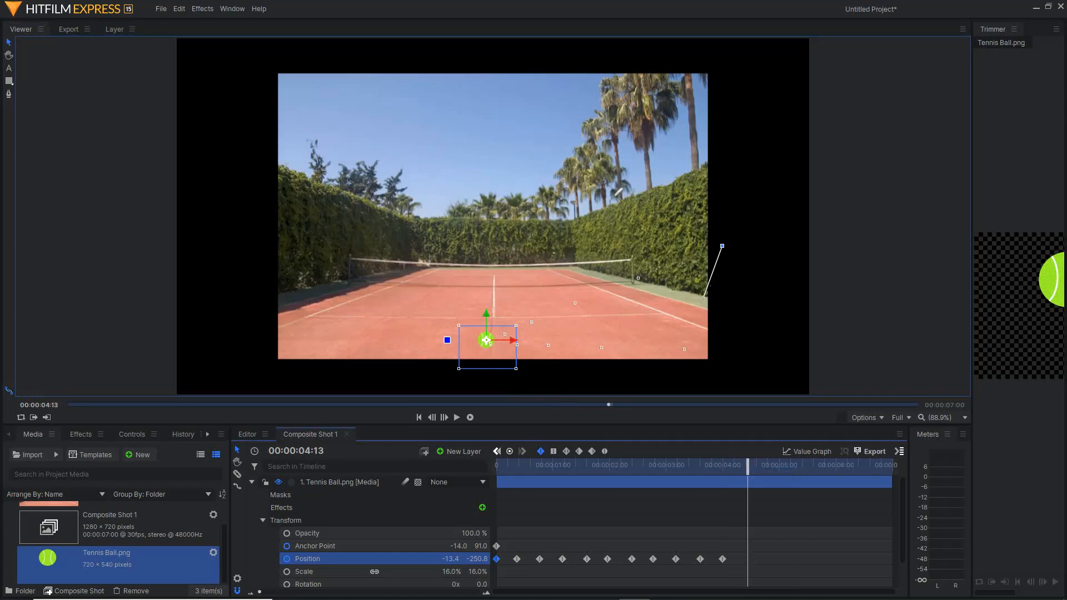
left_click_drag(486, 340, 480, 346)
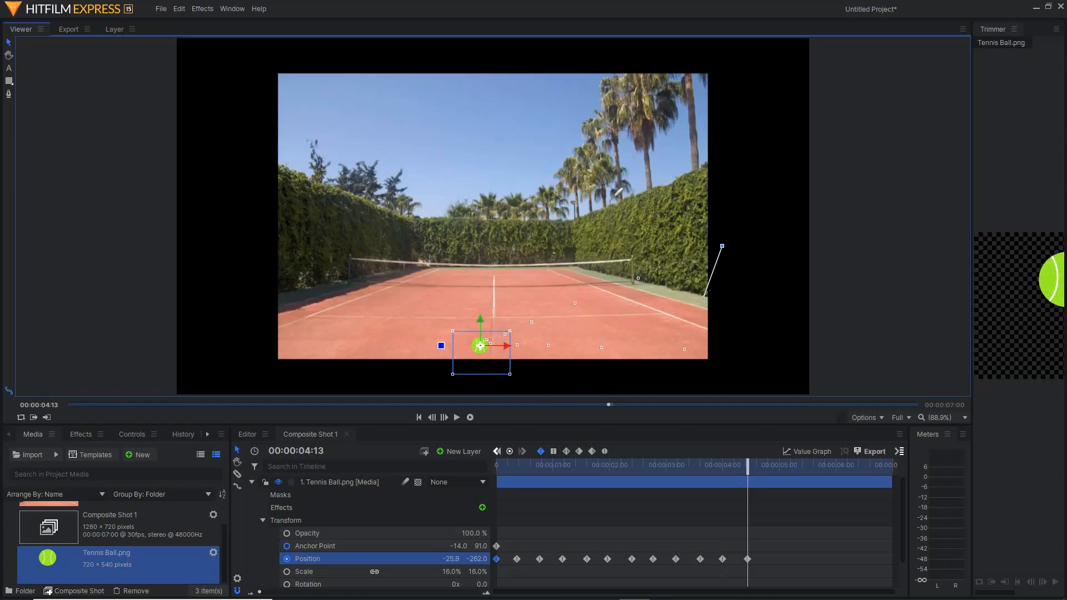
Step: Keyframe the ball rolling left along the ground to about -139, -262 at 00:00:04:29 and preview the animation from the start
left_click_drag(772, 466, 777, 466)
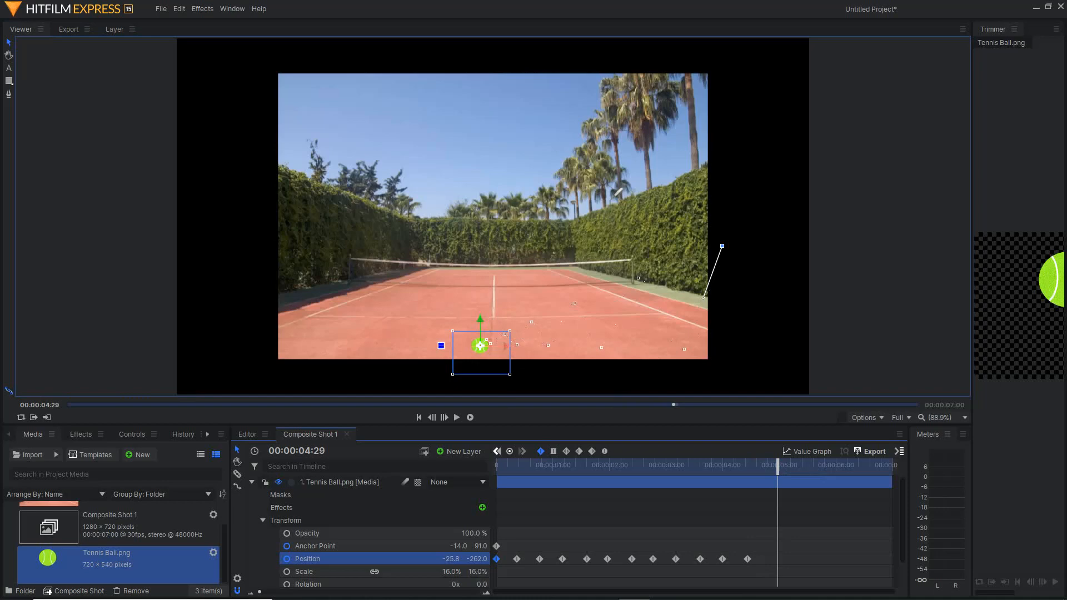
left_click_drag(480, 346, 424, 346)
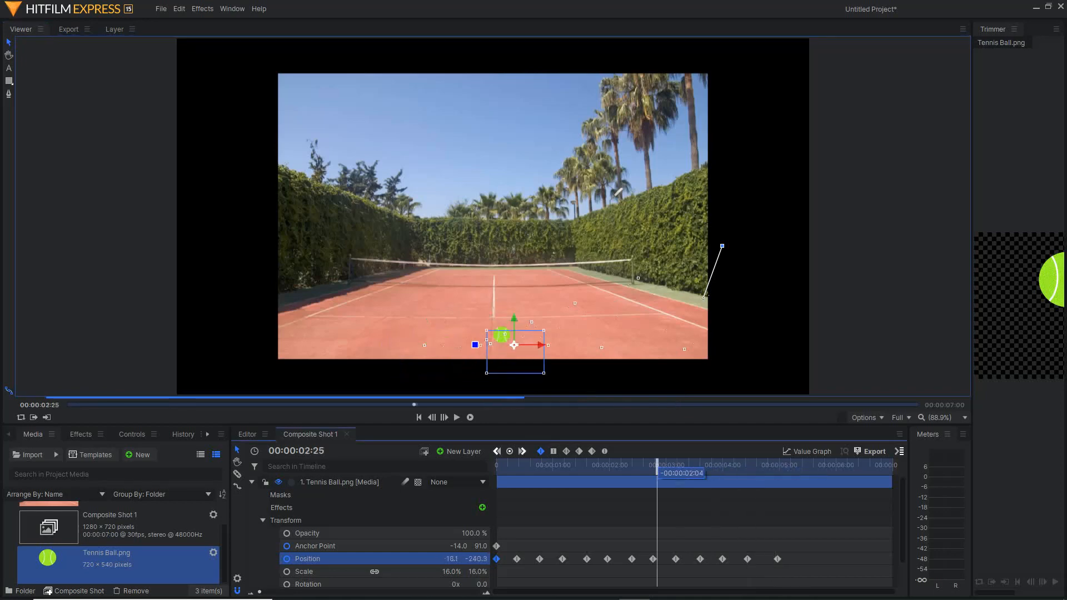
key("Home")
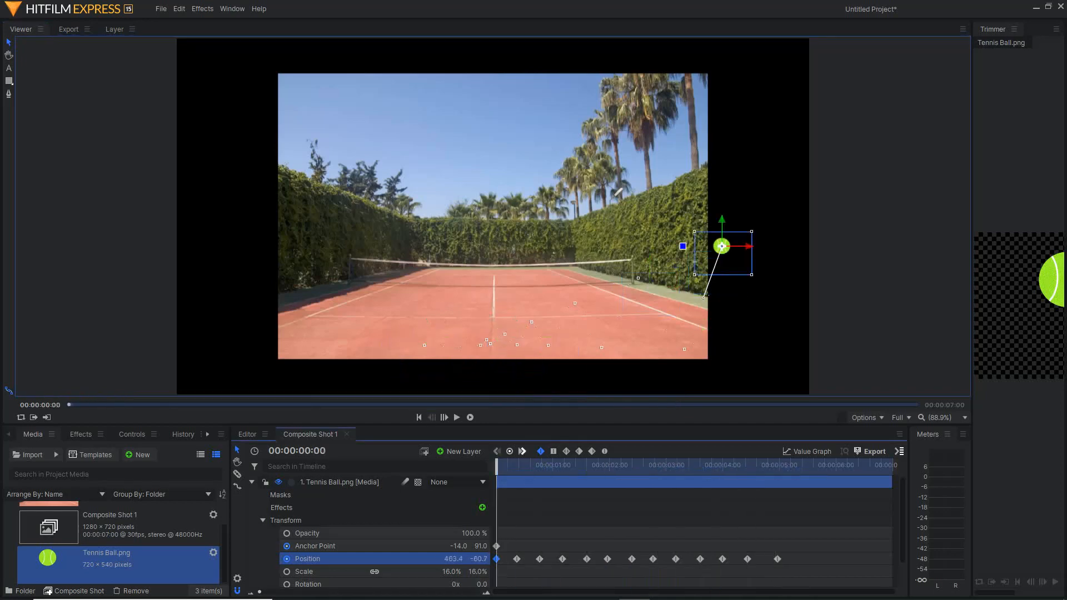
key("space")
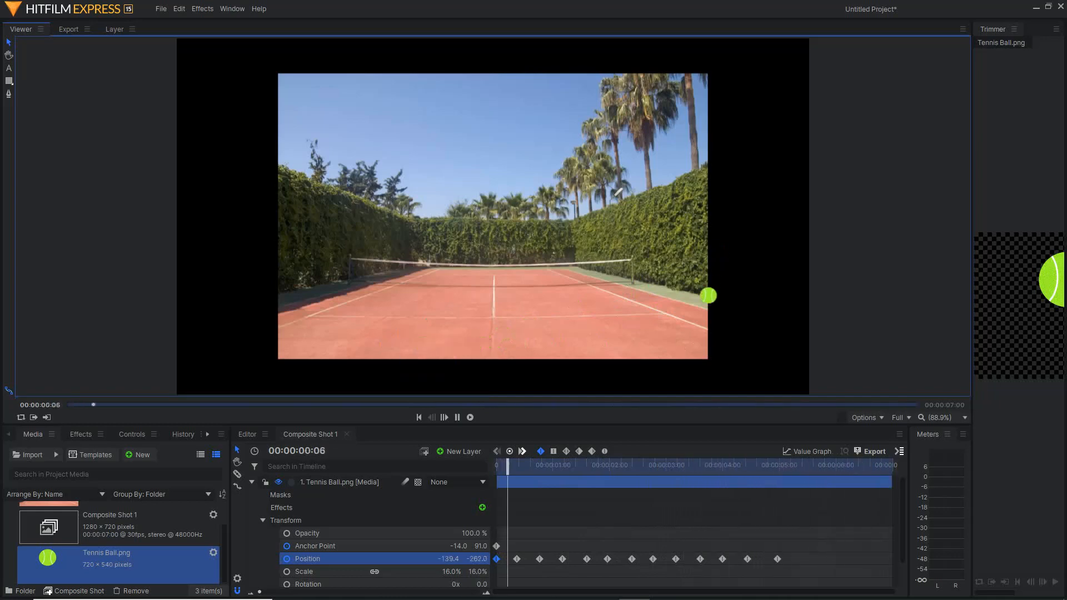
key("space")
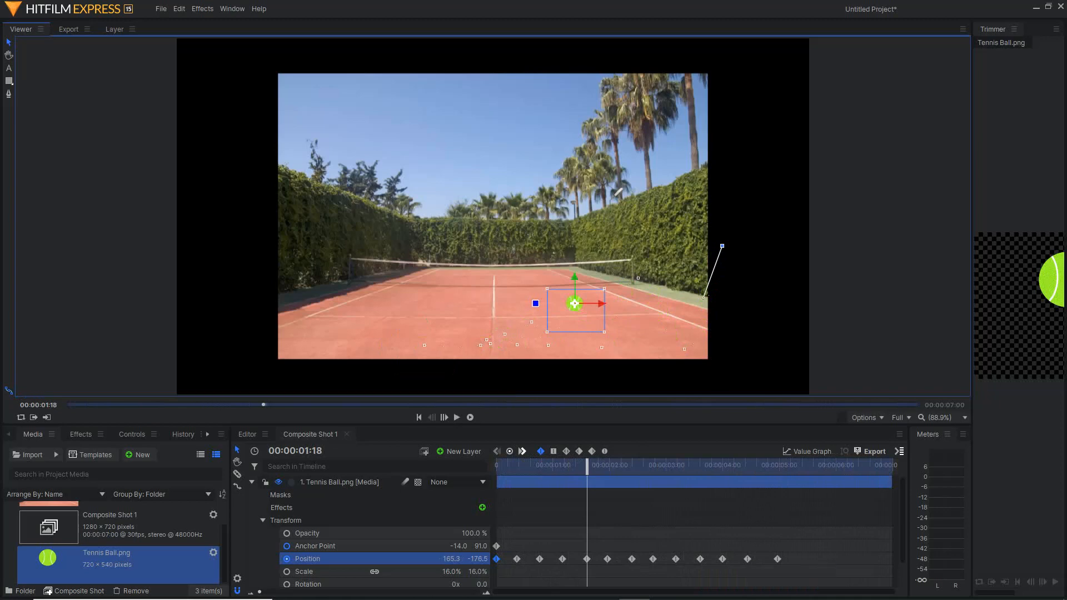
Step: Move the ball's last position keyframe slightly earlier in time and preview the end of the roll
left_click_drag(777, 559, 772, 559)
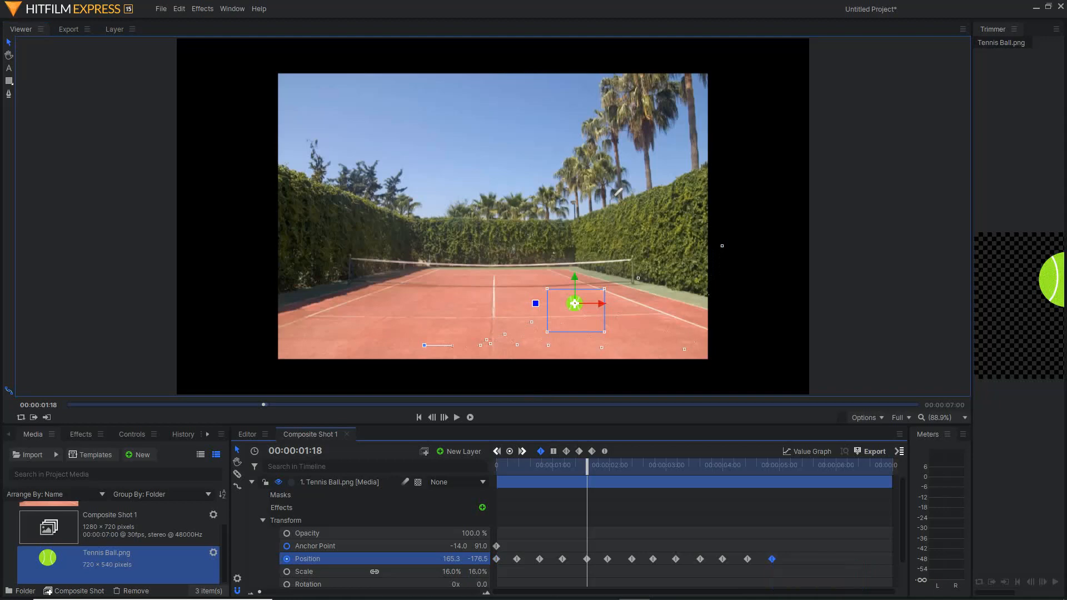
key("space")
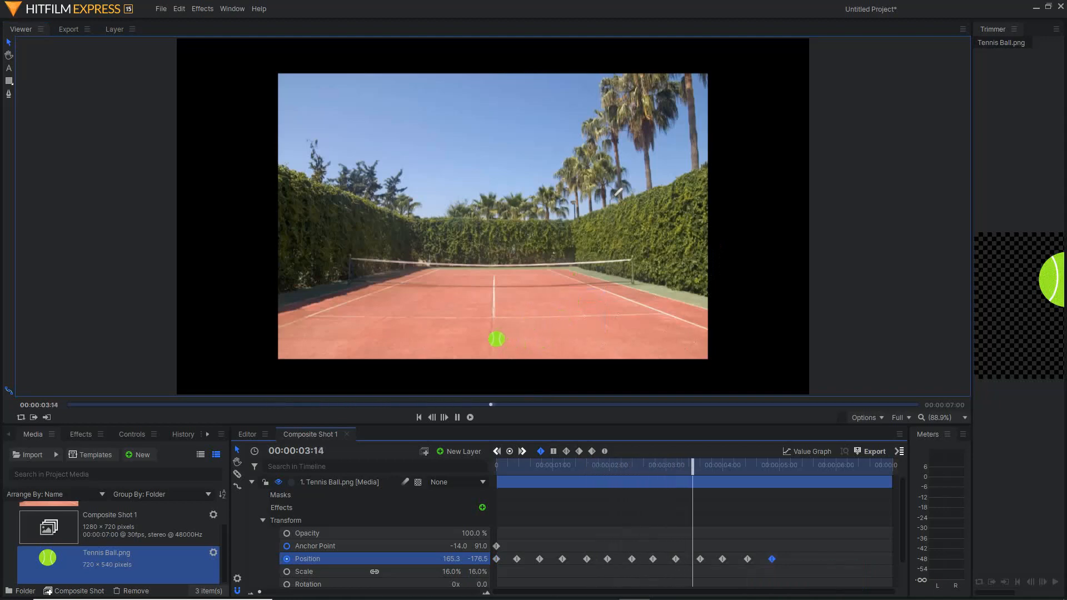
key("space")
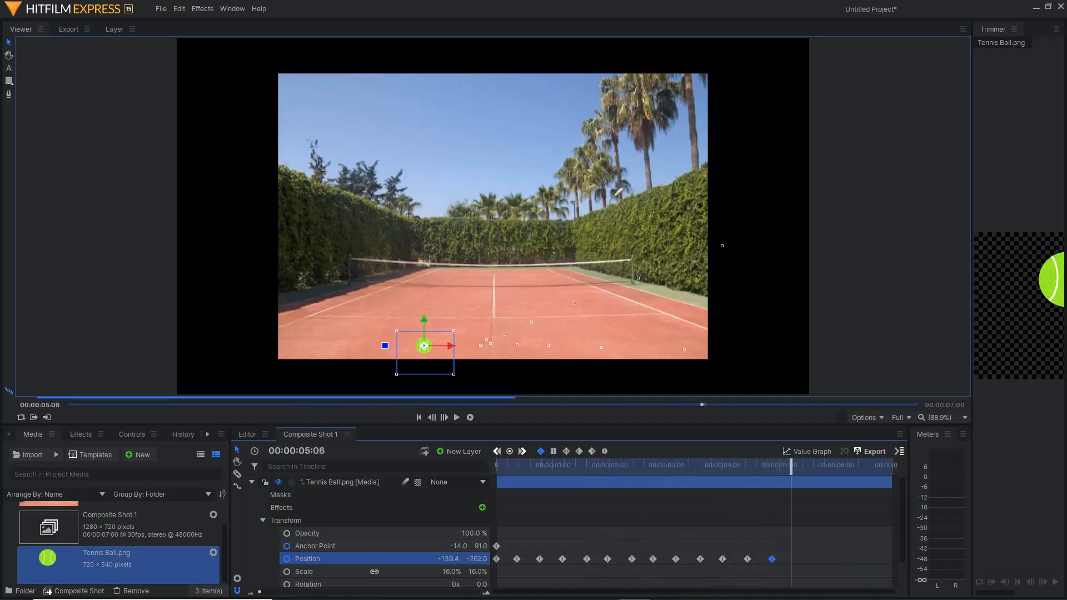
Step: Move the ball's last position keyframe later in stages to 00:00:06:05, previewing the roll between changes
left_click_drag(771, 559, 815, 559)
key("space")
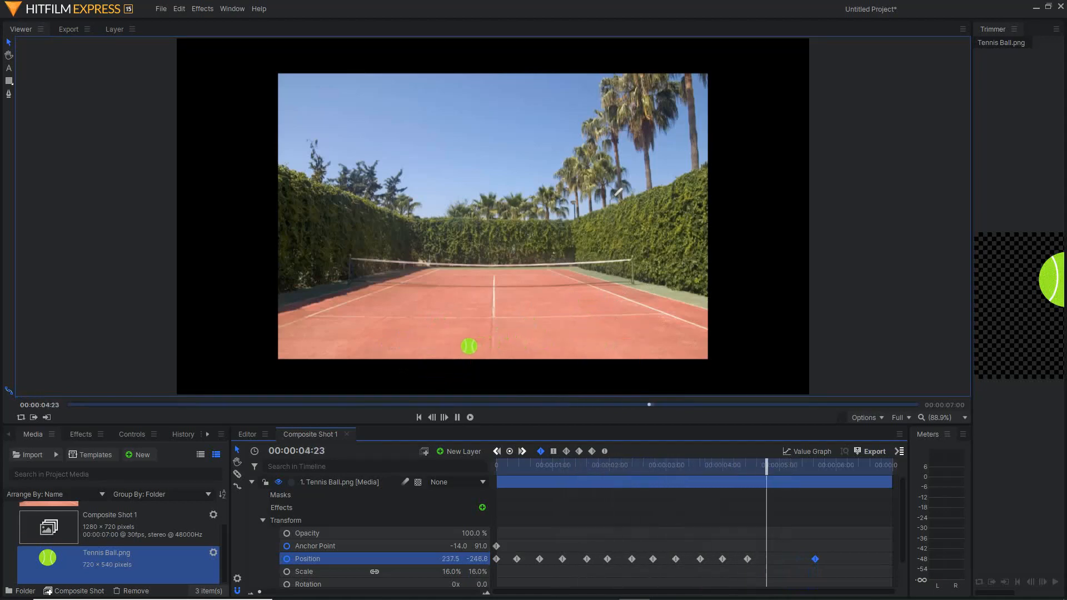
key("space")
left_click_drag(816, 559, 838, 558)
left_click(691, 466)
key("space")
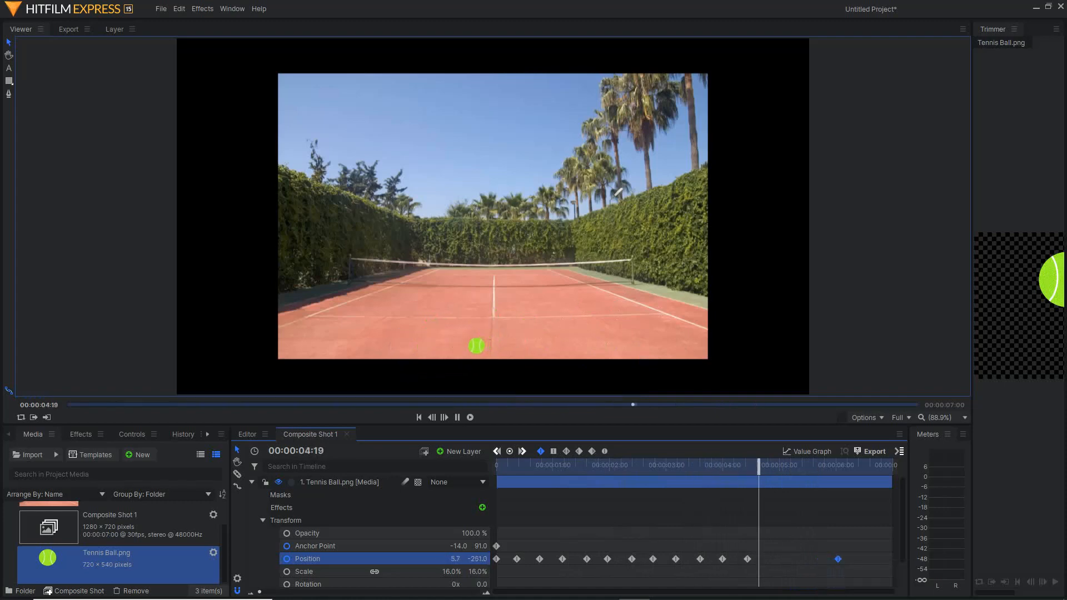
key("space")
left_click_drag(837, 559, 845, 559)
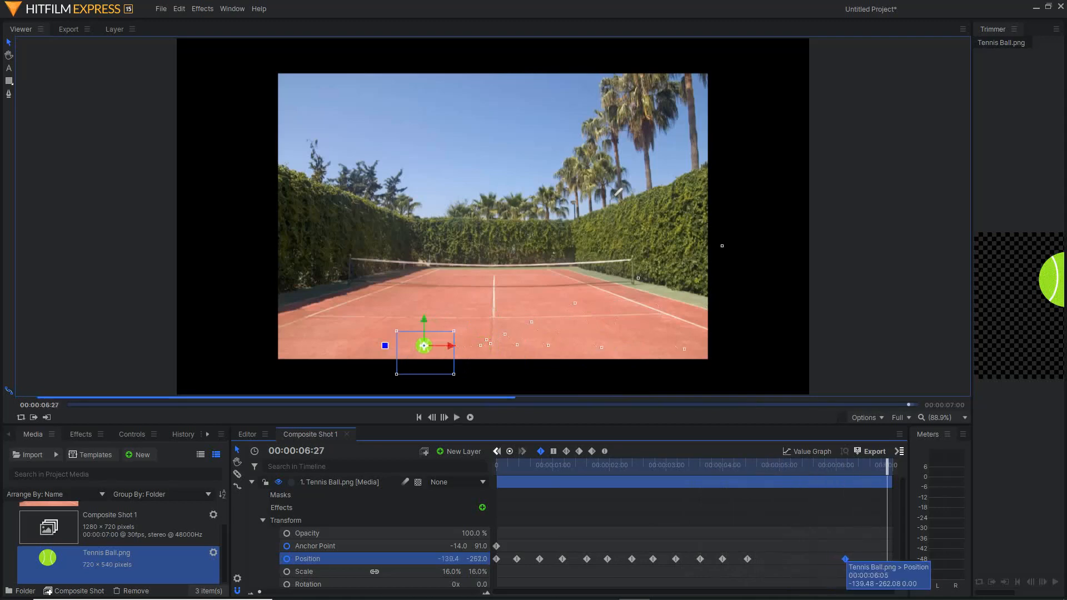
Step: Move the ball's last position keyframe to the very end of the timeline and preview the slower roll
left_click_drag(845, 559, 892, 559)
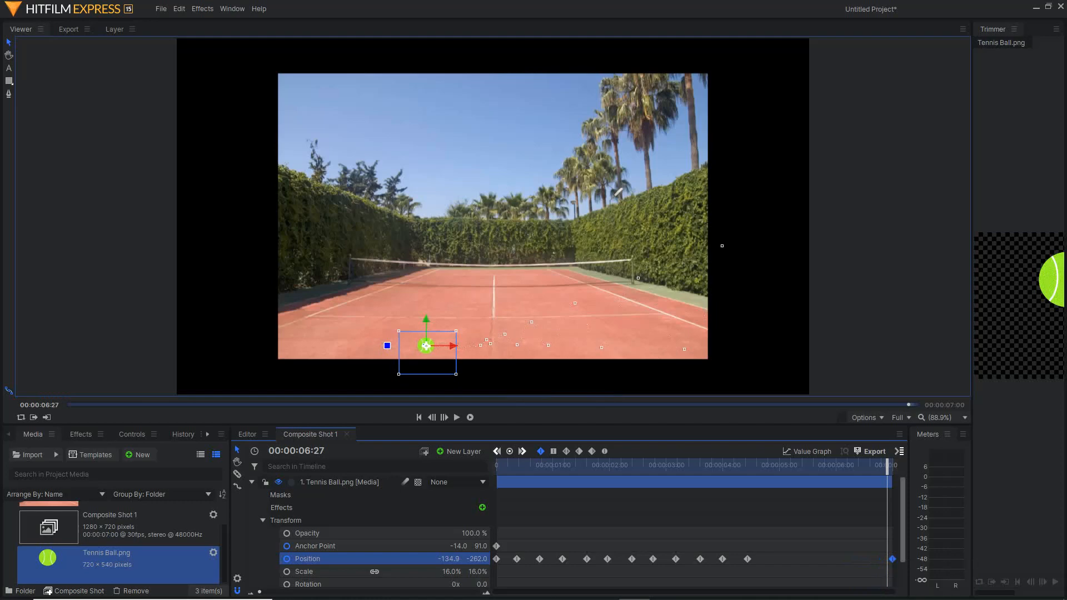
left_click(891, 465)
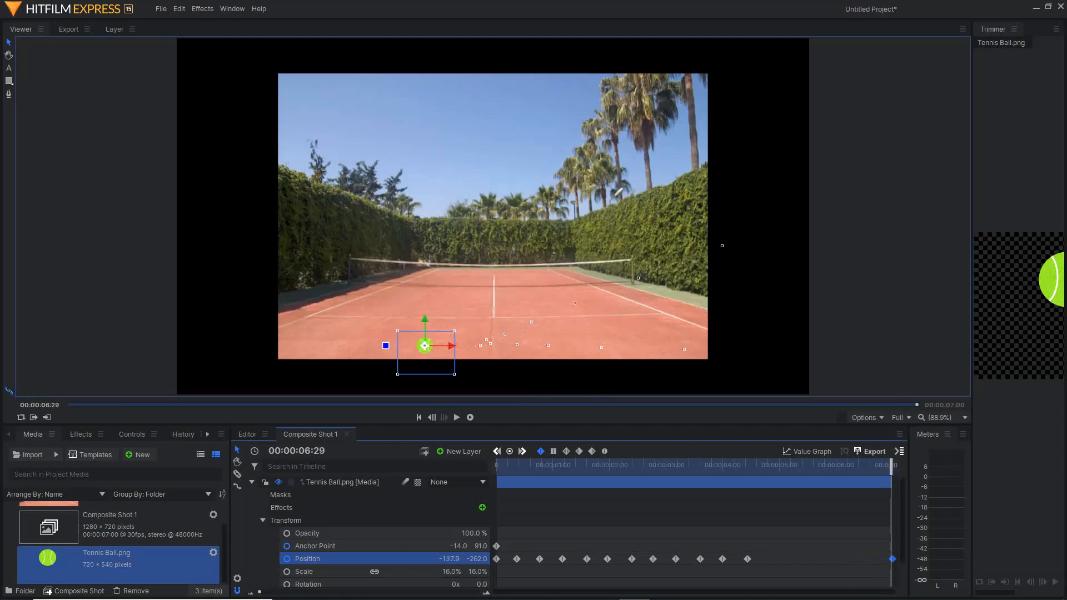
left_click_drag(891, 466, 664, 466)
key("space")
left_click_drag(424, 345, 425, 345)
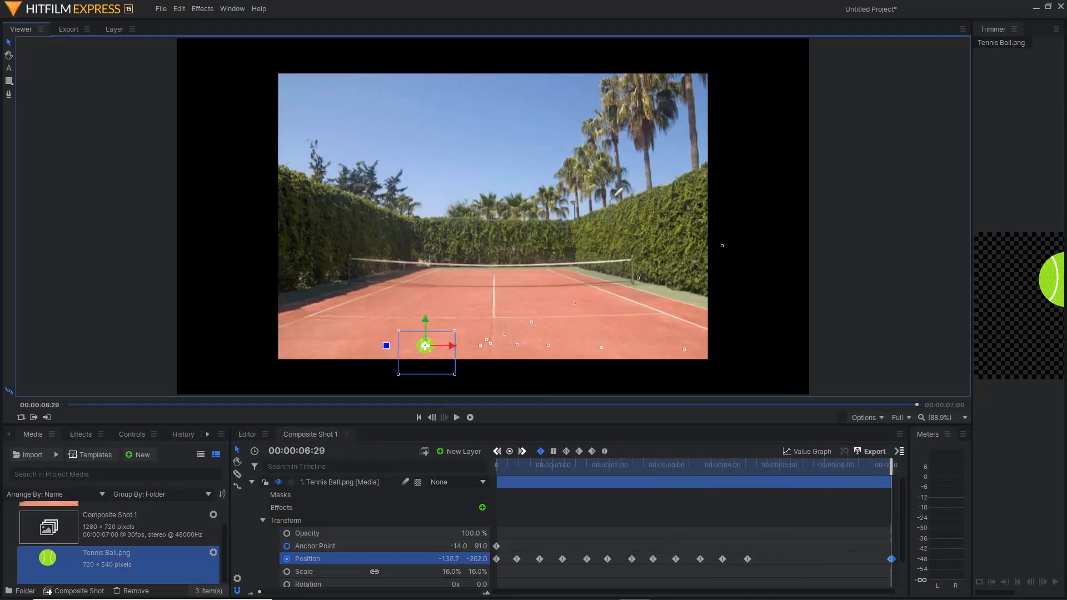
left_click(891, 466)
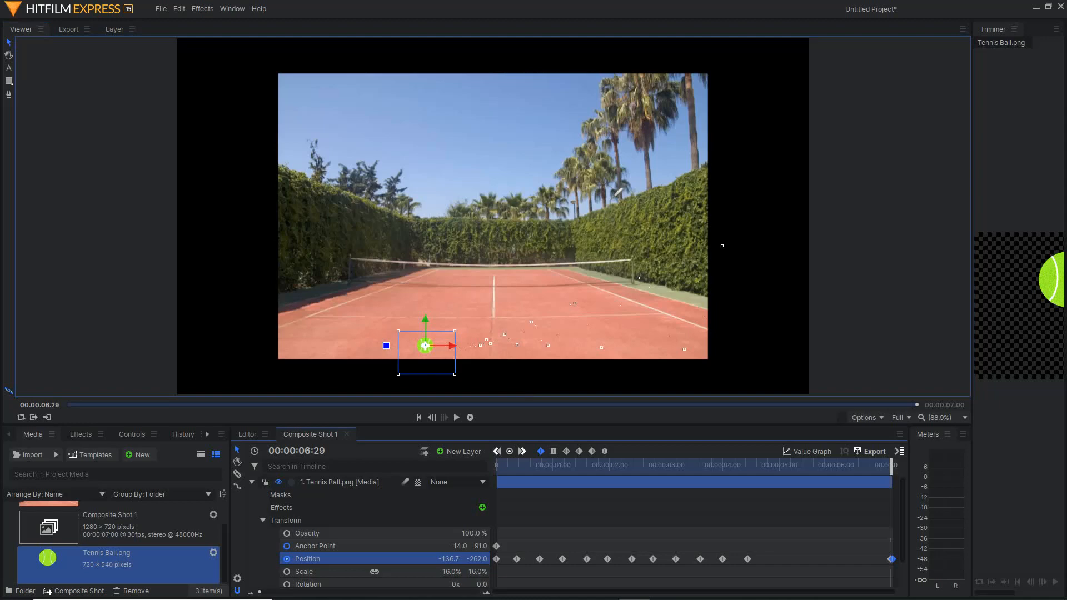
key("ctrl+z")
Step: Move the ball's last position keyframe back to 00:00:06:14 and preview the roll and the whole animation from the start
mouse_move(892, 559)
left_click_drag(893, 559, 863, 559)
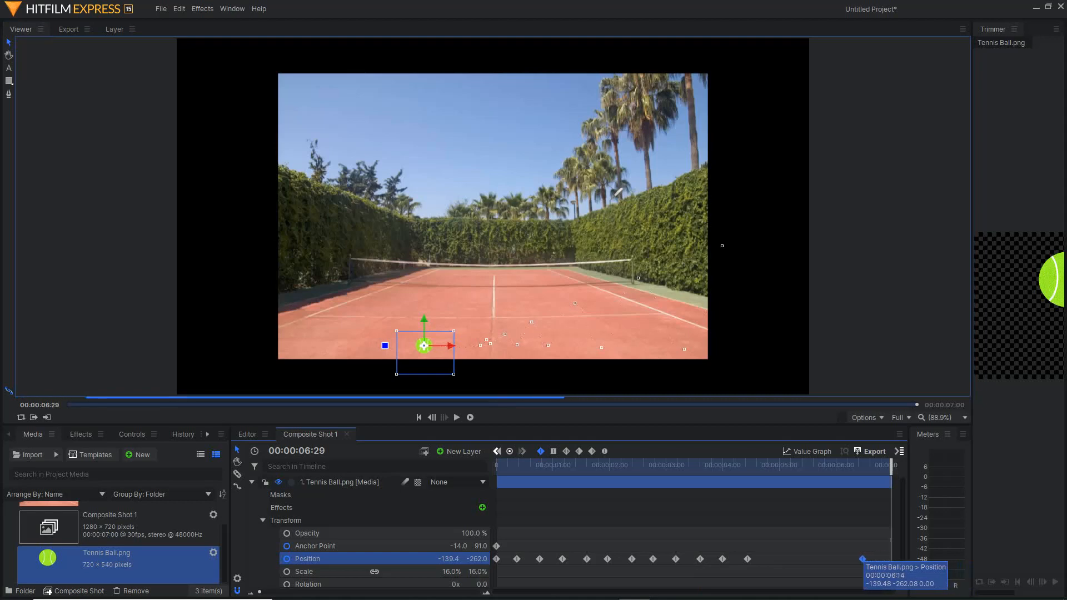
left_click(713, 465)
key("space")
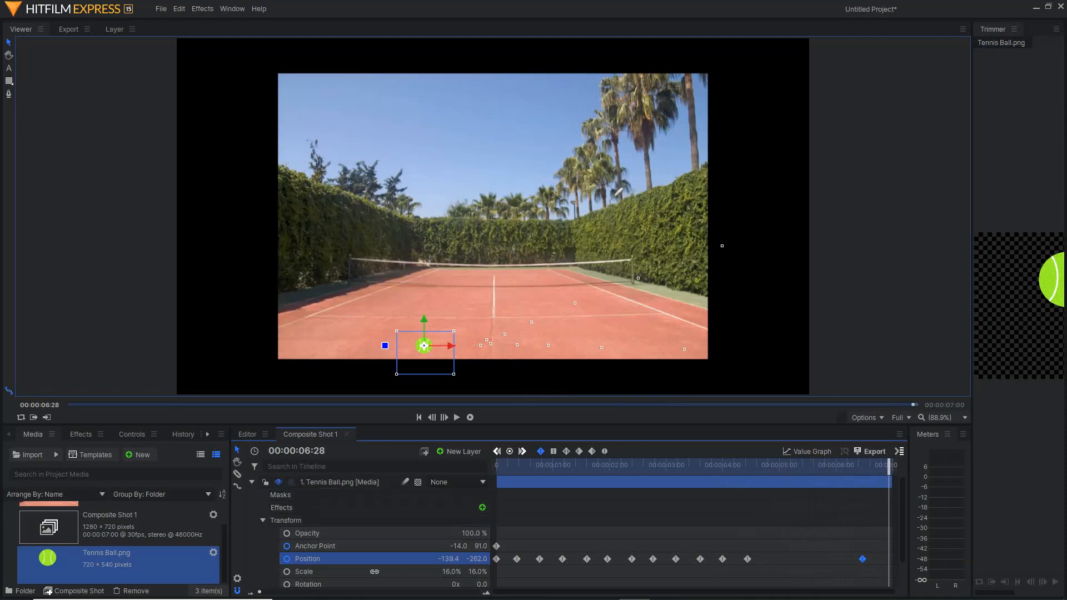
key("Home")
key("space")
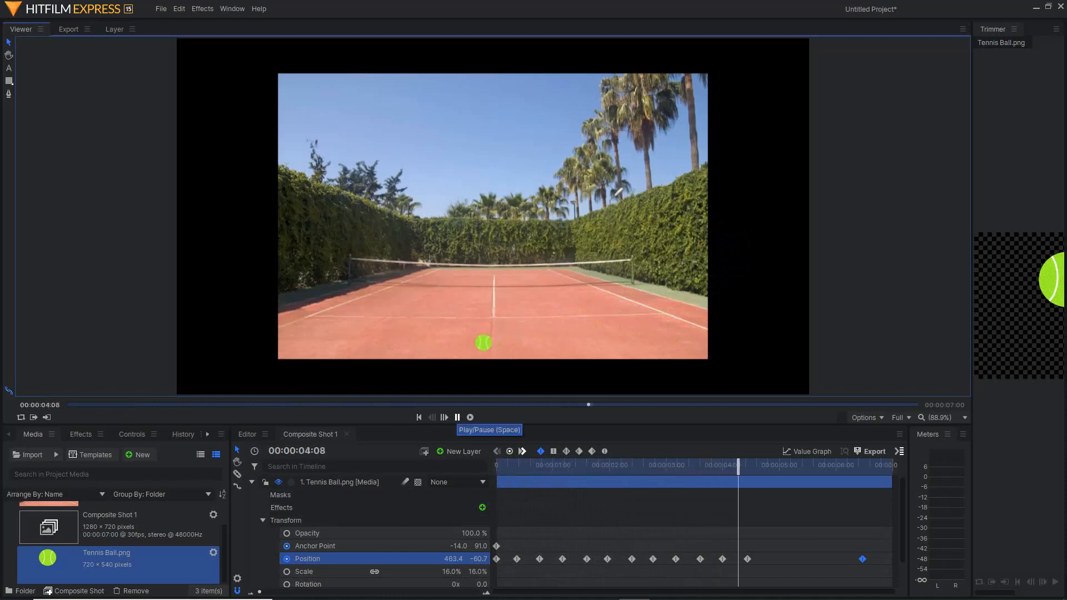
left_click(457, 417)
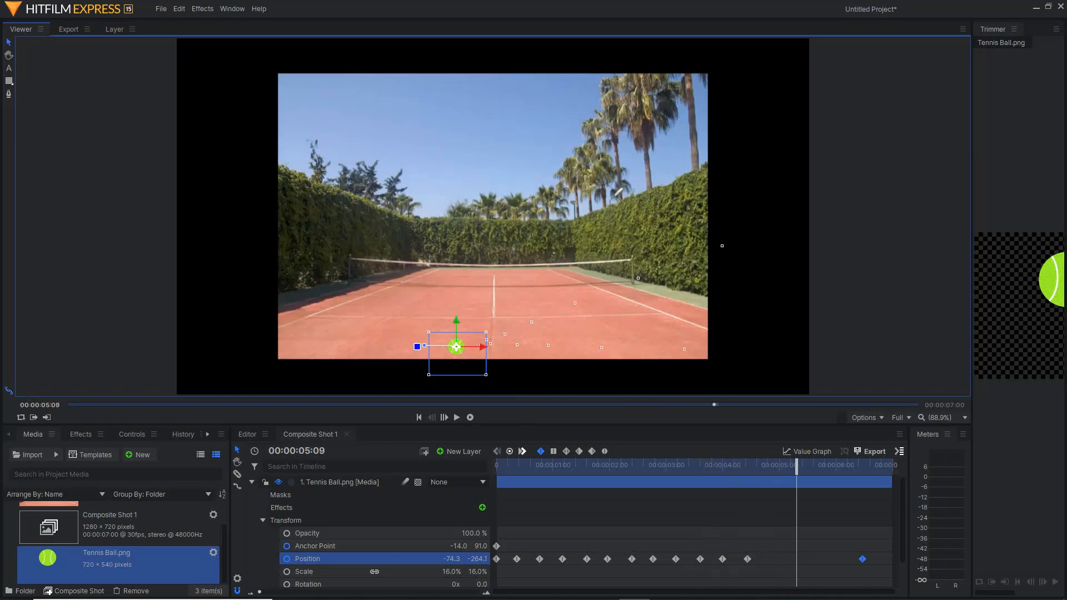
Step: Retime the five position keyframes before the final roll earlier and closer together, ending shortly before 00:00:04:00, and preview the animation
left_click_drag(700, 559, 734, 559)
left_click(615, 466)
key("space")
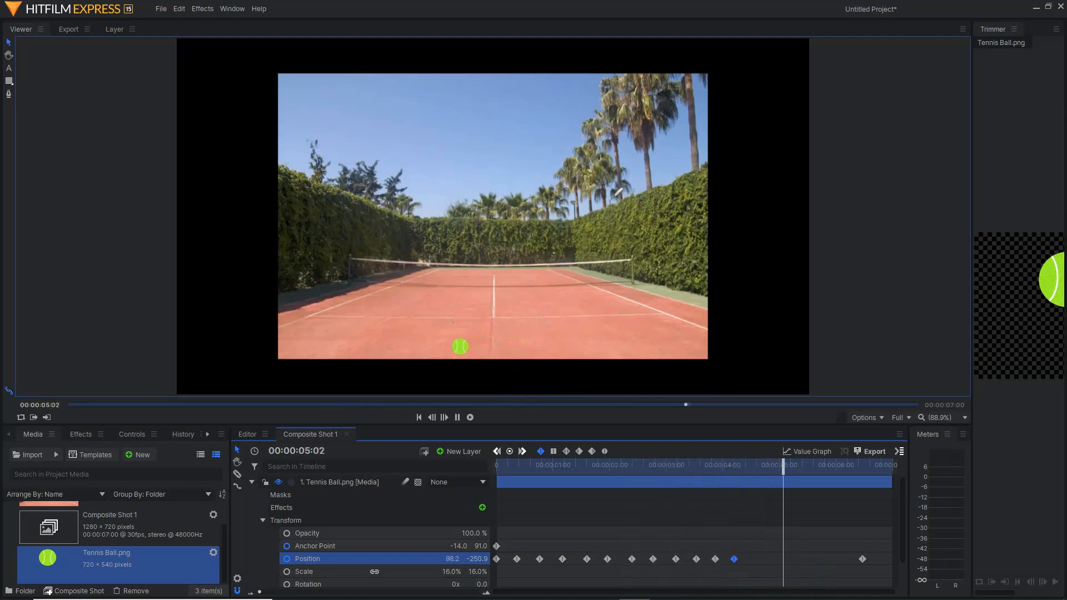
key("space")
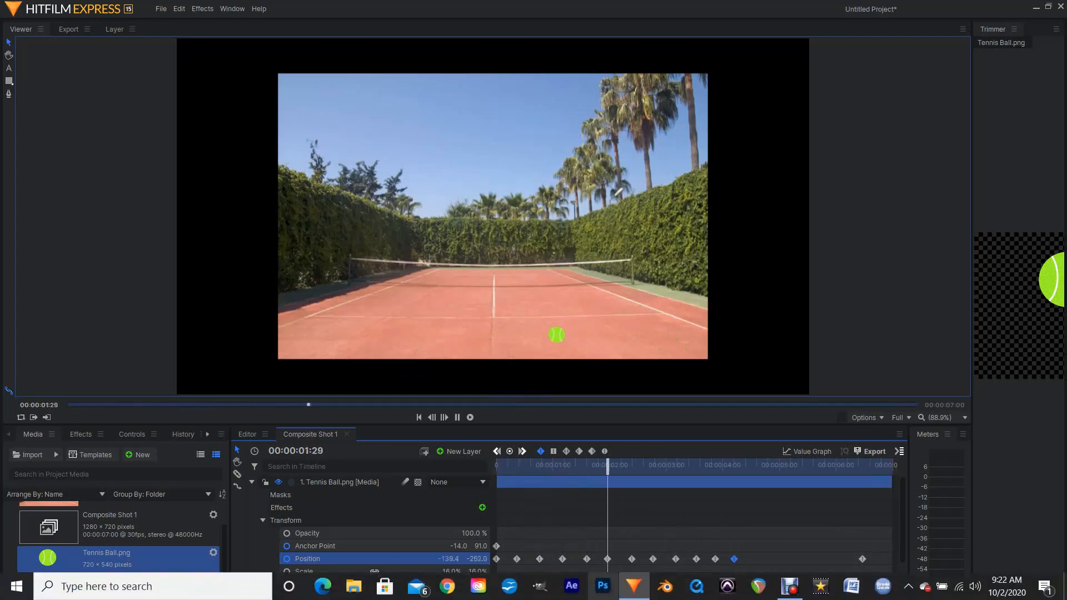
key("space")
mouse_move(634, 586)
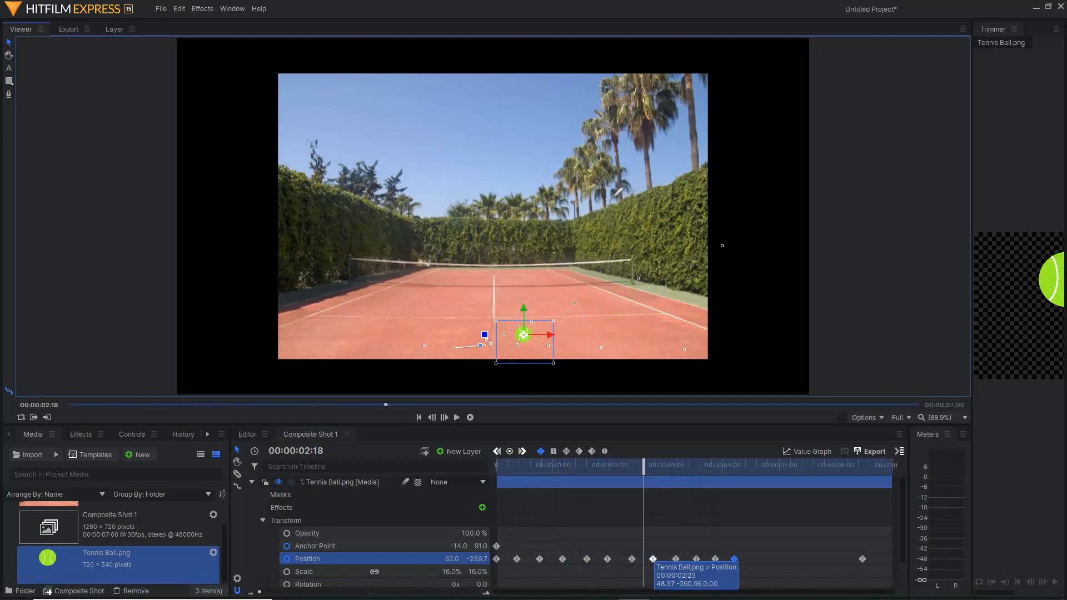
left_click_drag(653, 559, 705, 559)
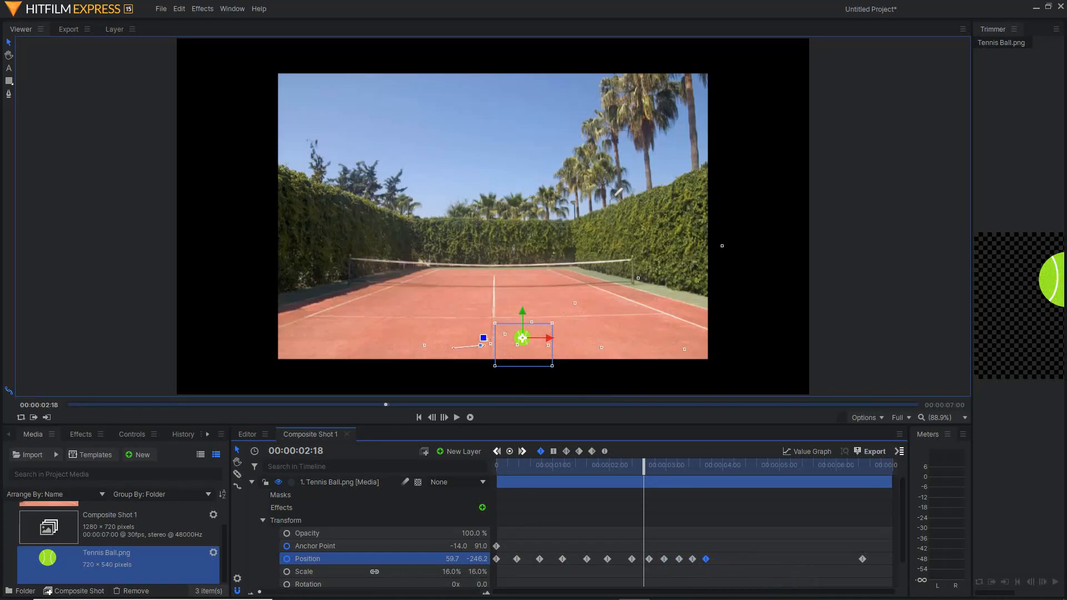
key("space")
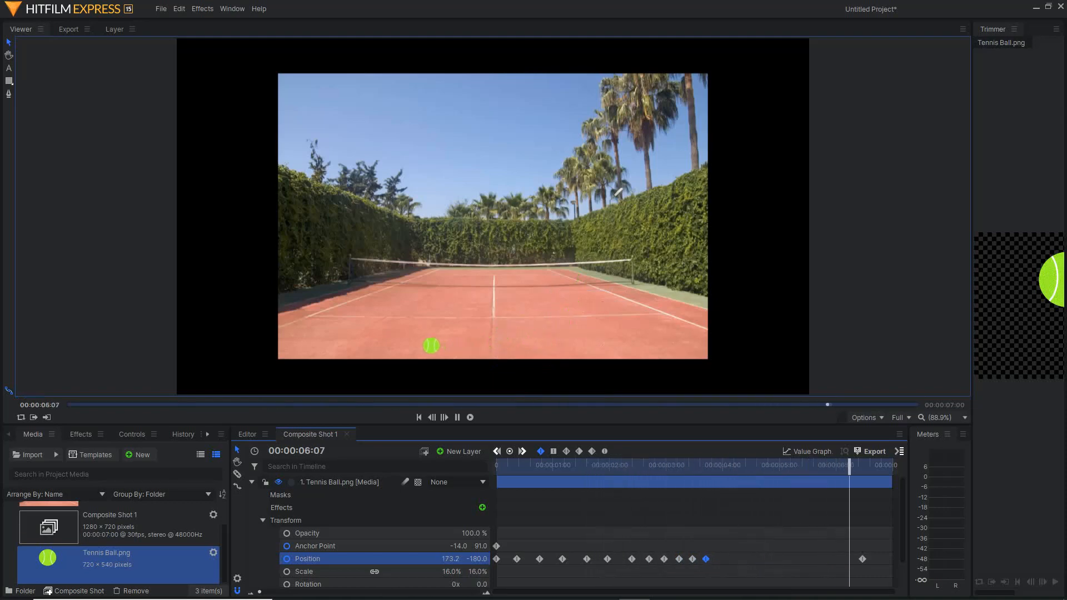
key("space")
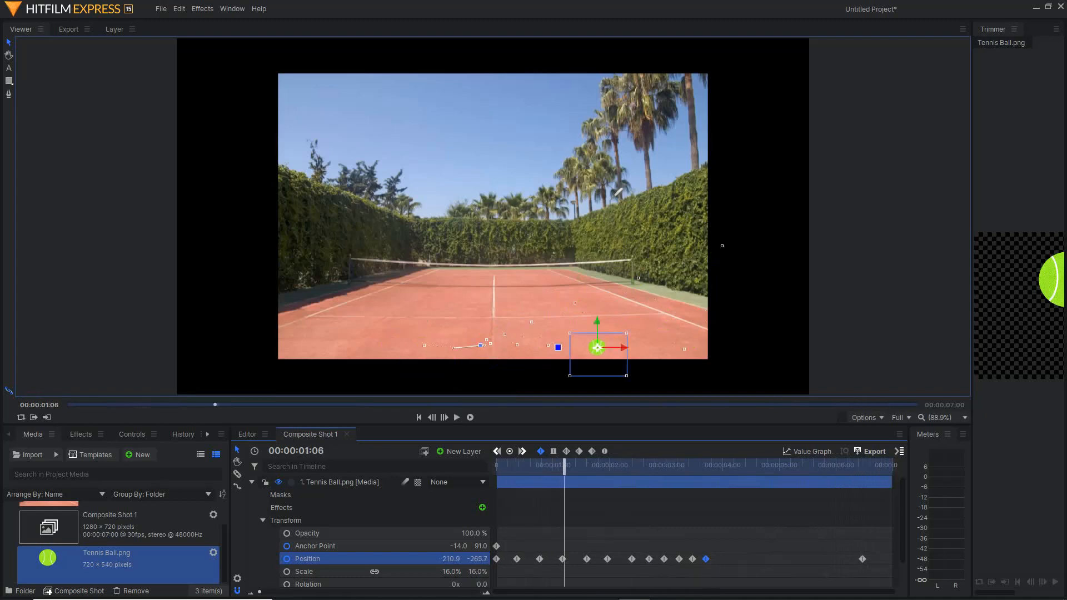
Step: Move the ball right to about -111, -262 at 00:00:06:29 and shift the 00:00:06:14 keyframe's path point to match
left_click_drag(564, 466, 891, 467)
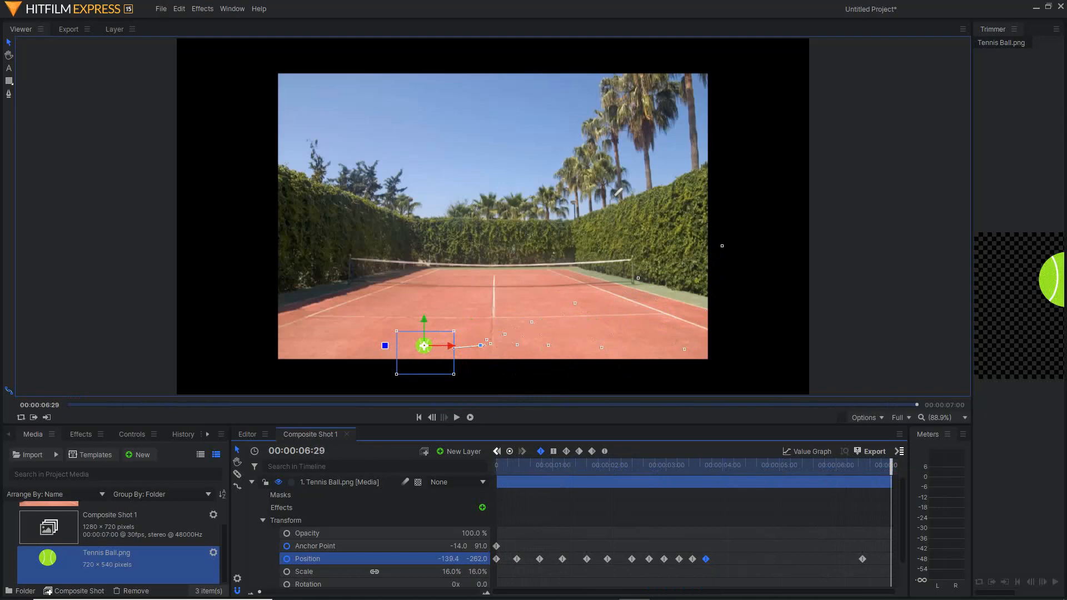
left_click(862, 559)
left_click(339, 482)
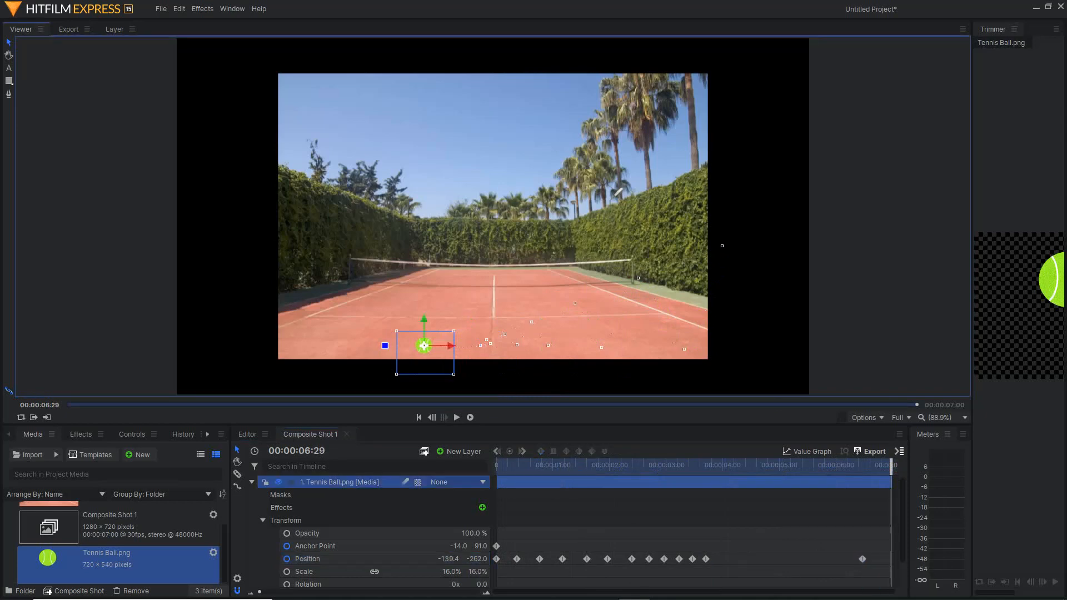
left_click_drag(424, 345, 438, 346)
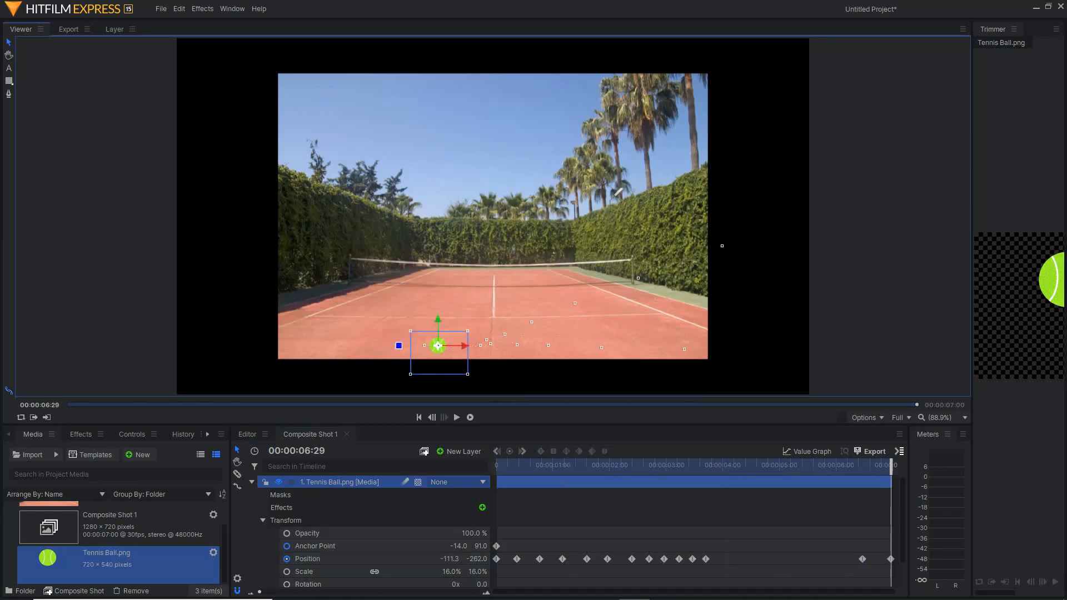
left_click_drag(424, 345, 428, 345)
mouse_move(891, 465)
left_mouse_down()
mouse_move(522, 465)
mouse_move(892, 466)
left_mouse_up()
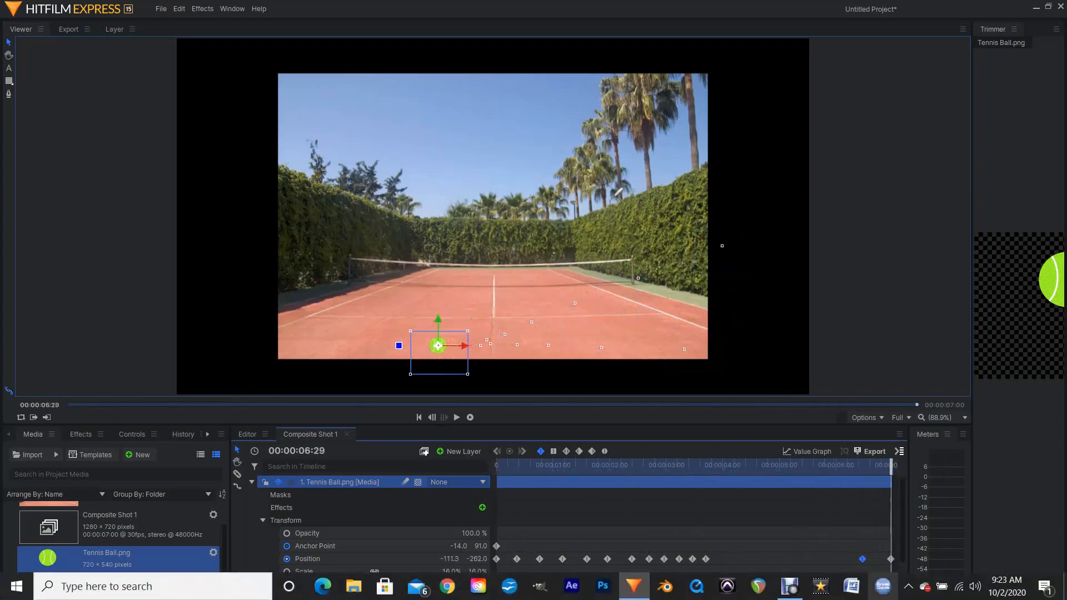
Step: Delete the extra position keyframe at 00:00:06:29 and preview the animation
left_click(891, 558)
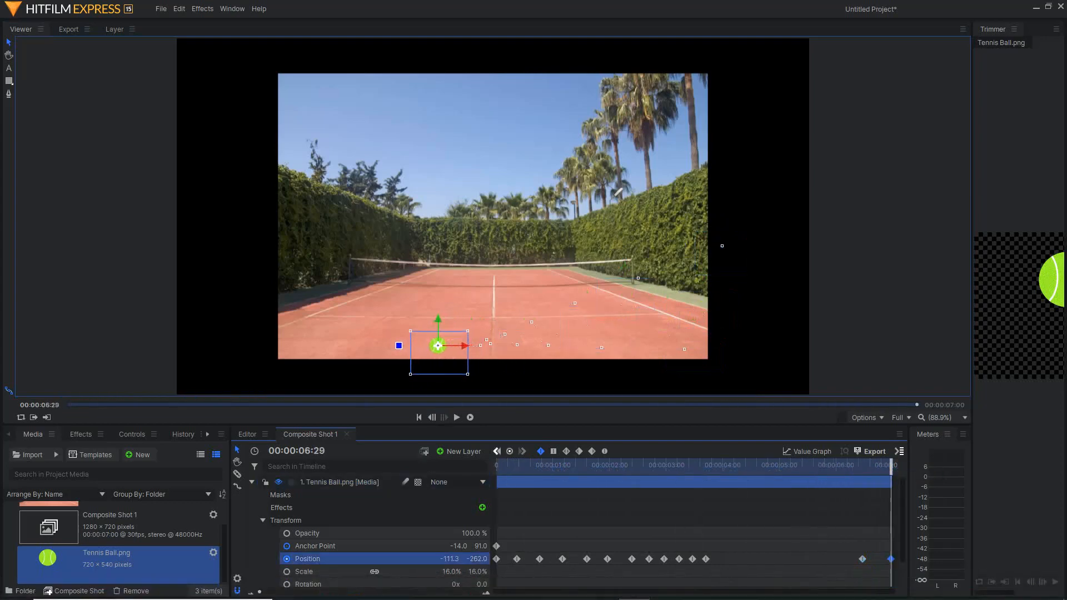
key("Delete")
key("space")
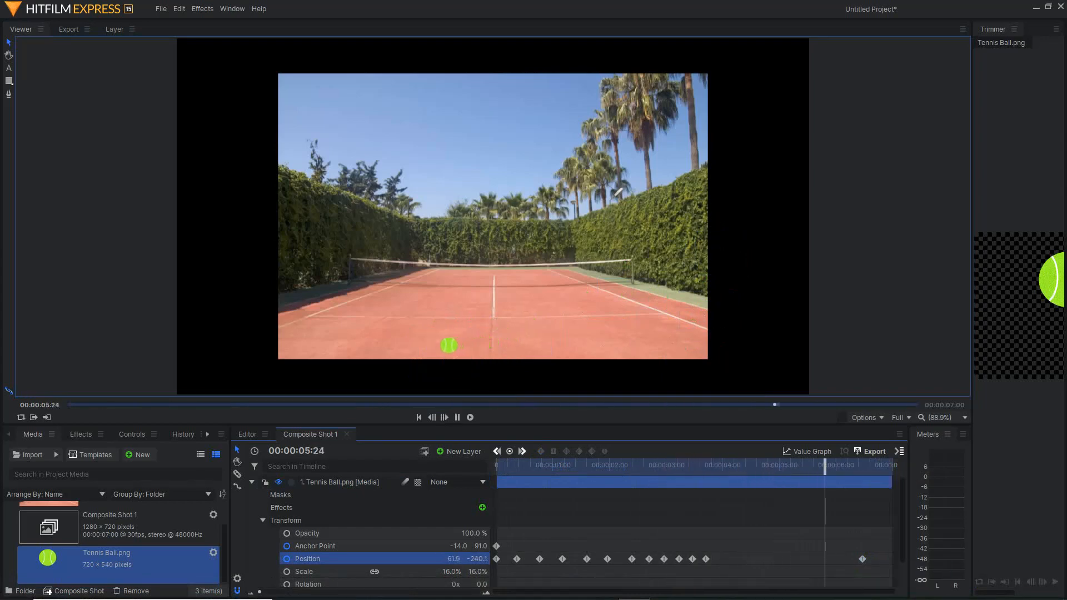
key("space")
key("space")
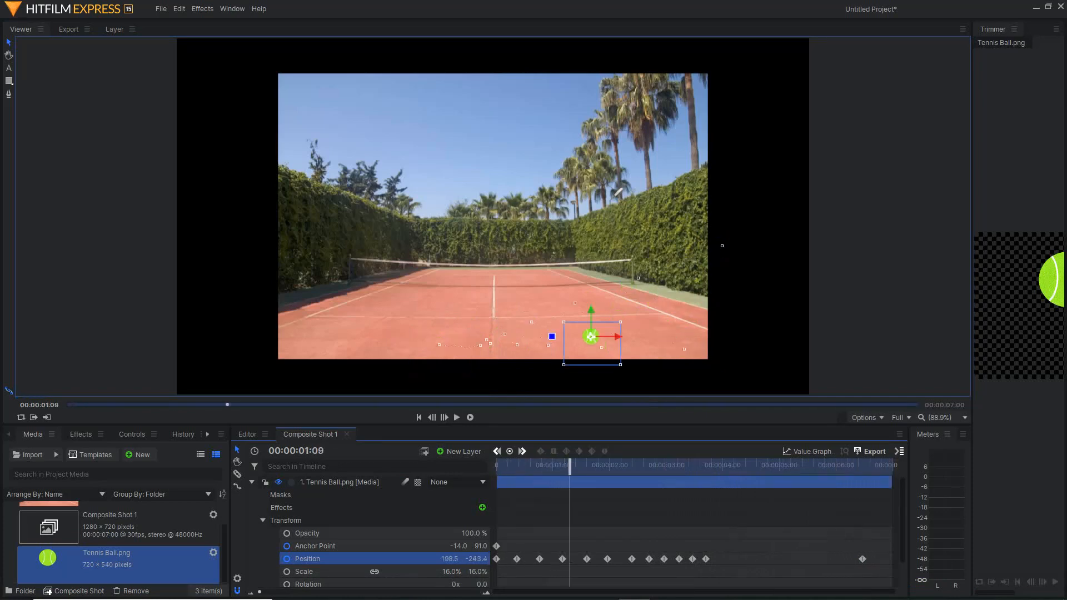
Step: Shift the last keyframe's point on the motion path right to about -84, -262 and preview the shortened roll
left_click(440, 344)
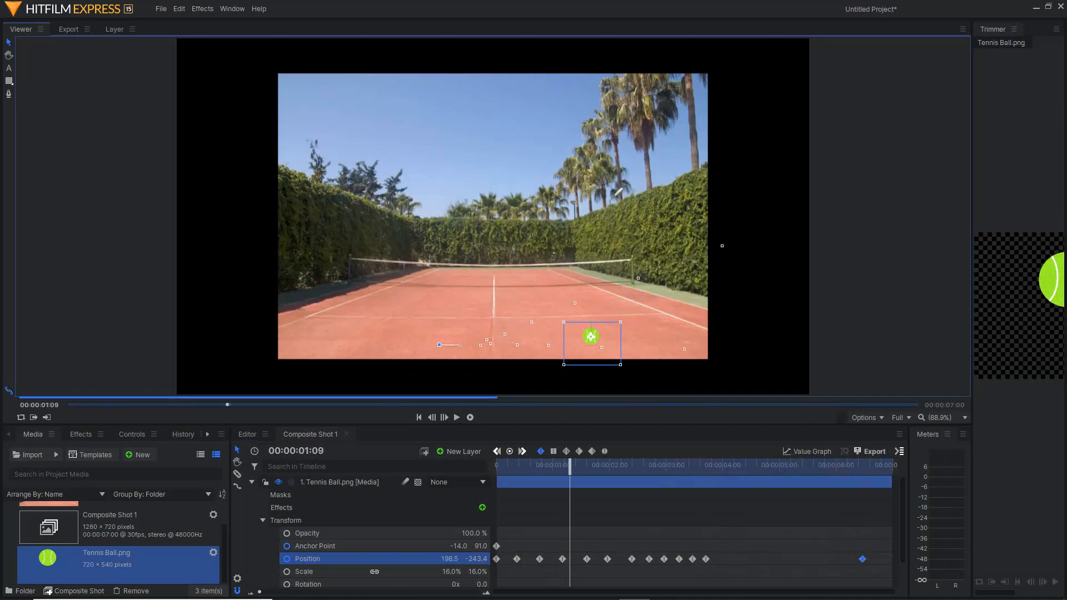
left_click_drag(440, 345, 446, 348)
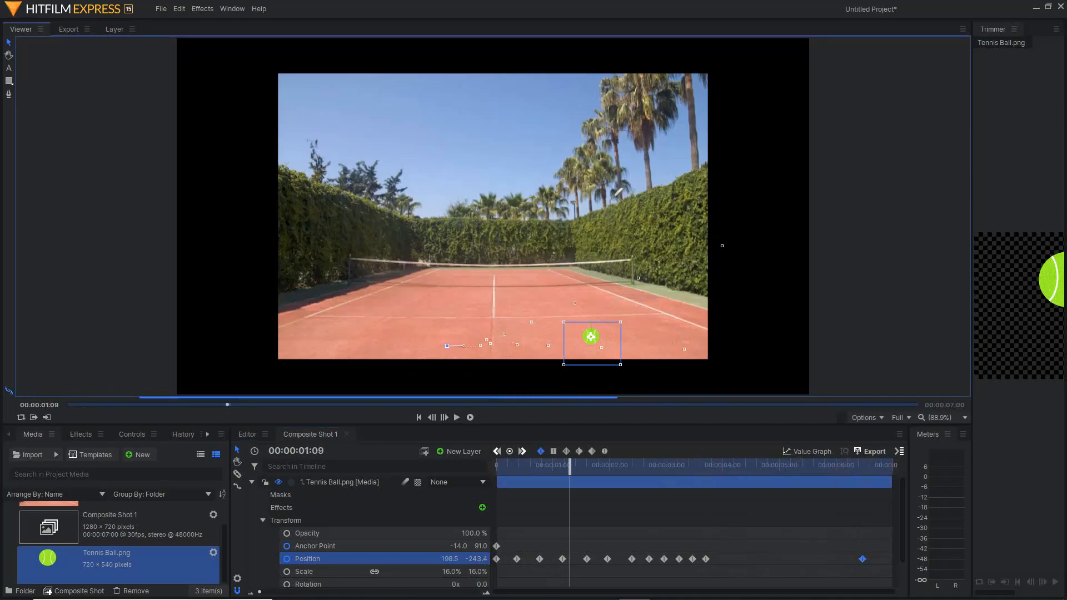
left_click_drag(449, 345, 452, 345)
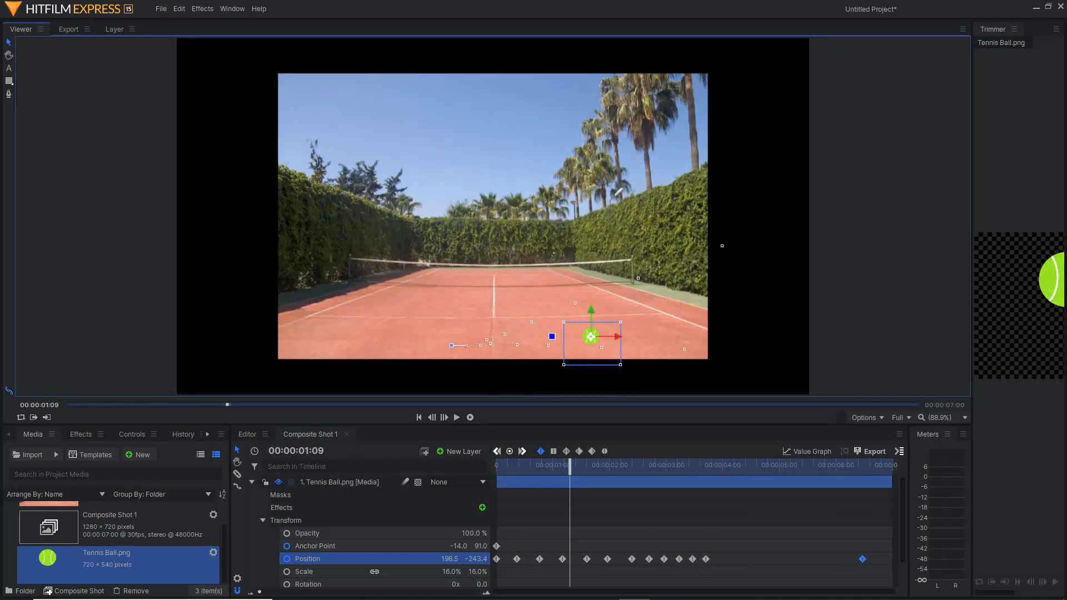
key("space")
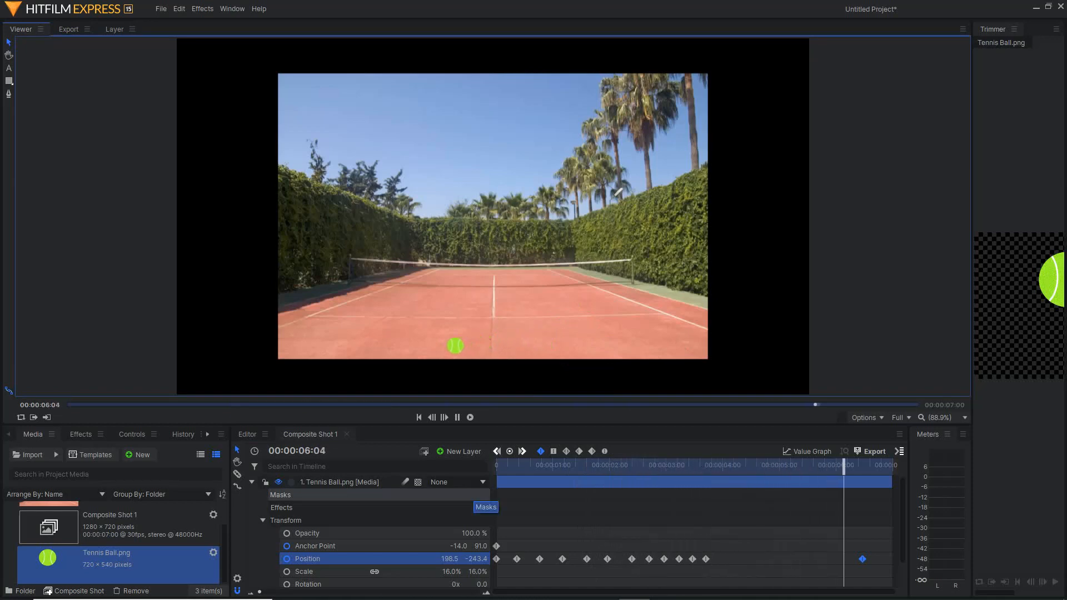
key("space")
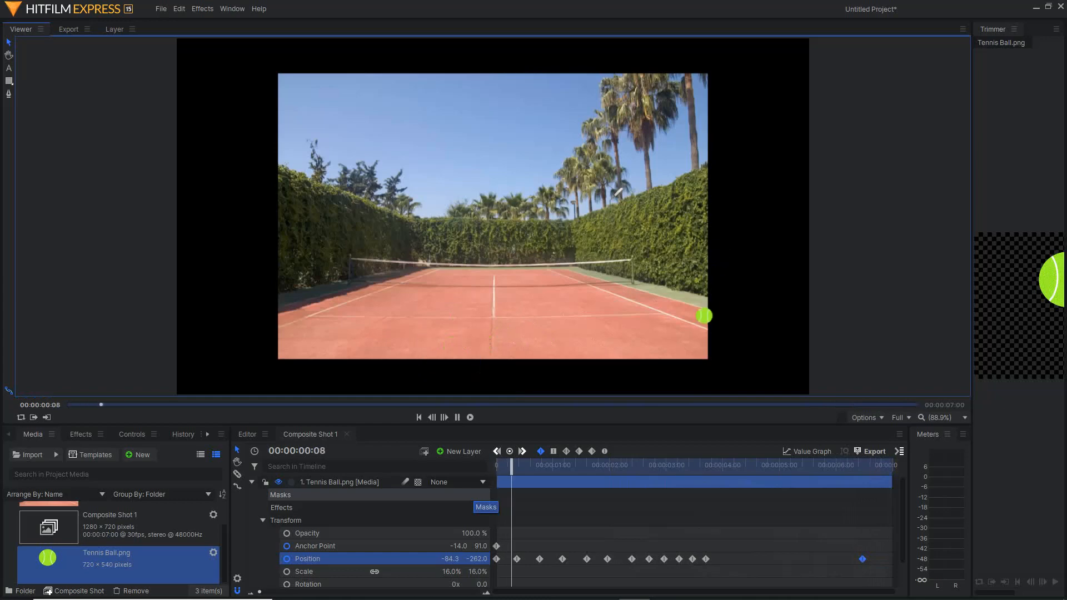
key("space")
Step: Move the ball's last position keyframe earlier to just after 00:00:06:00, preview the roll and return to the start
left_click_drag(862, 559, 839, 559)
left_click(666, 466)
key("space")
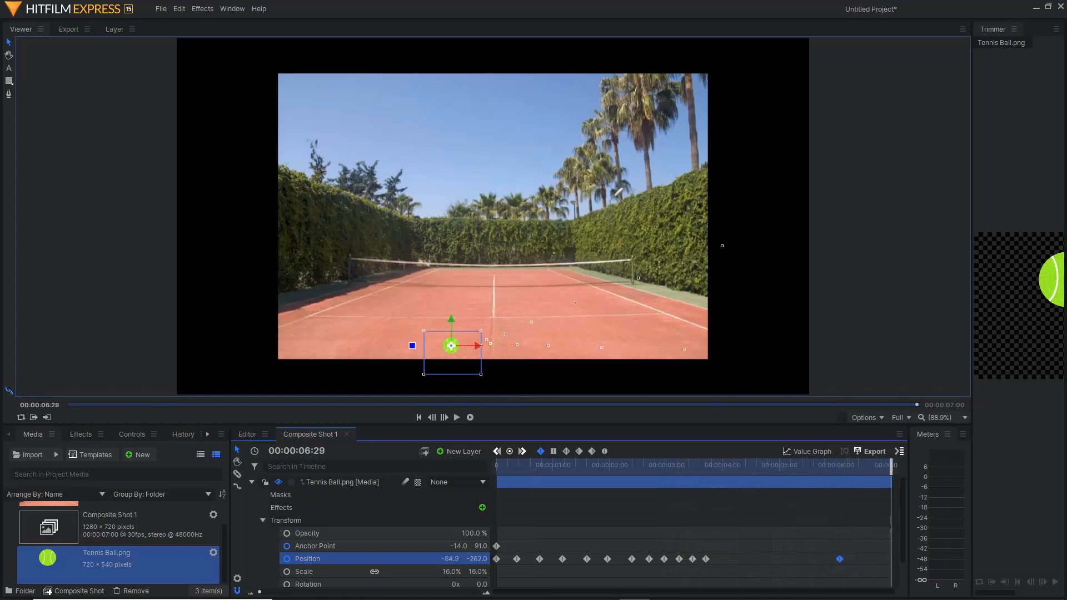
key("Home")
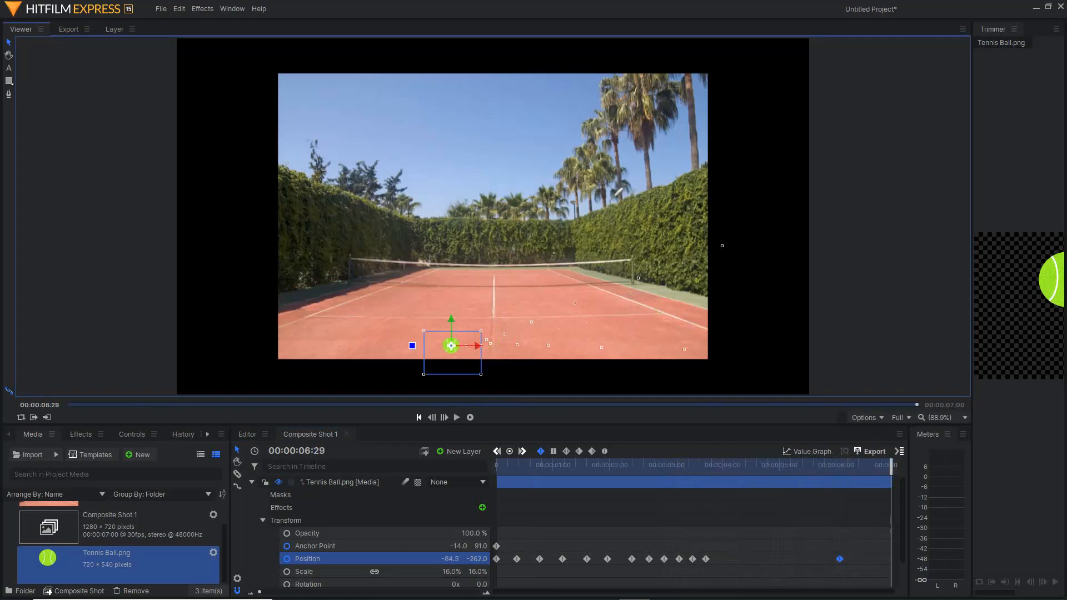